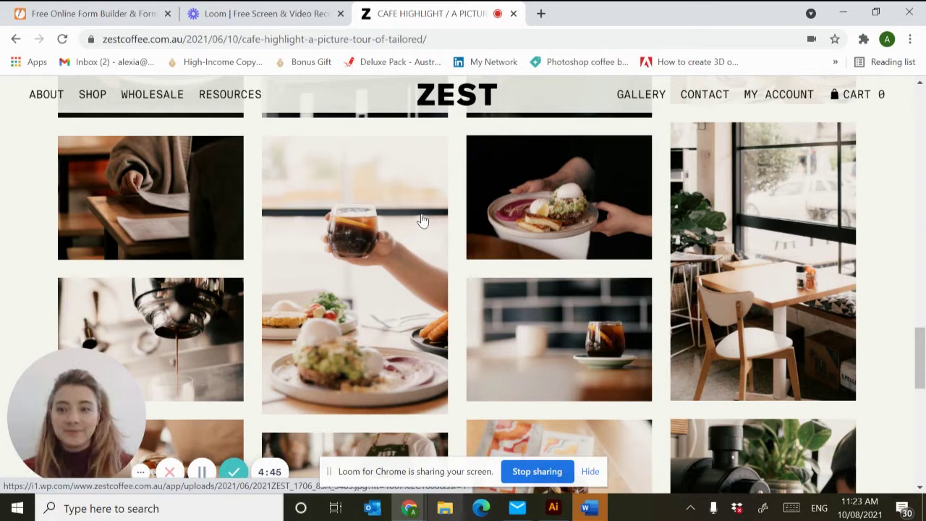
- Switch Chrome to the JotForm 'Free Online Form Builder' tab
click(102, 13)
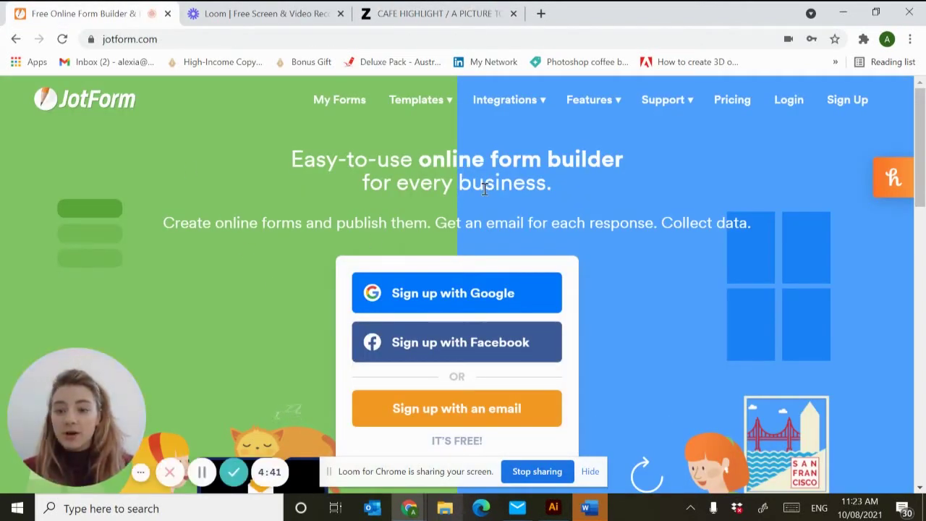
- Begin signing up for JotForm with an email address
click(520, 411)
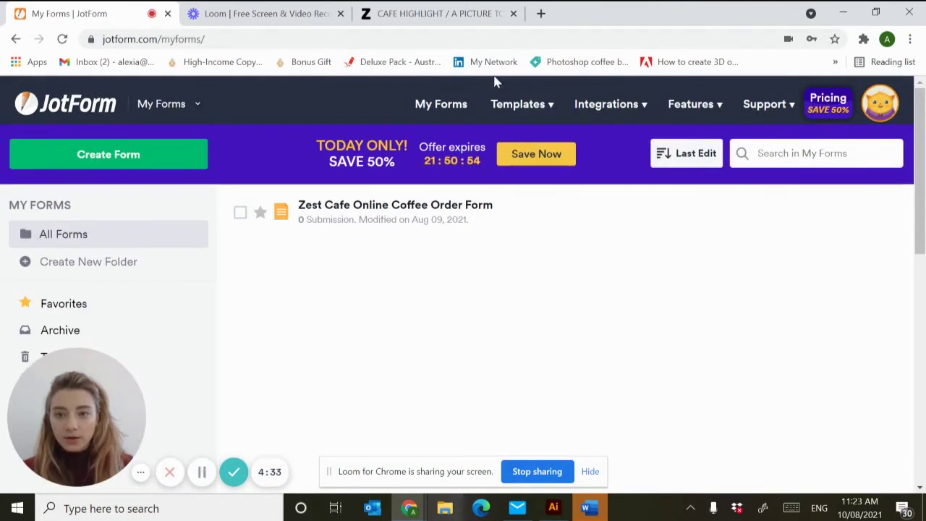
- Start a new form from the Restaurant Order Form template under Food & Beverage Order Forms
click(172, 158)
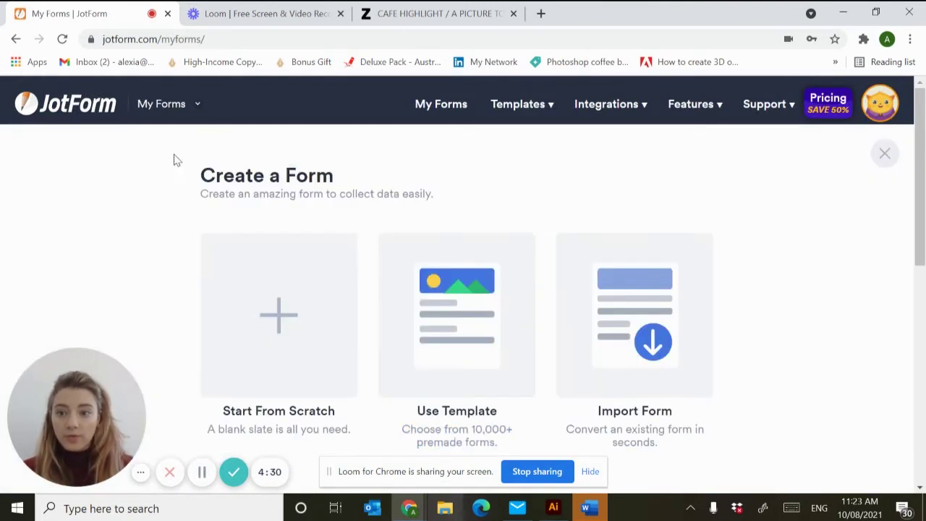
click(457, 292)
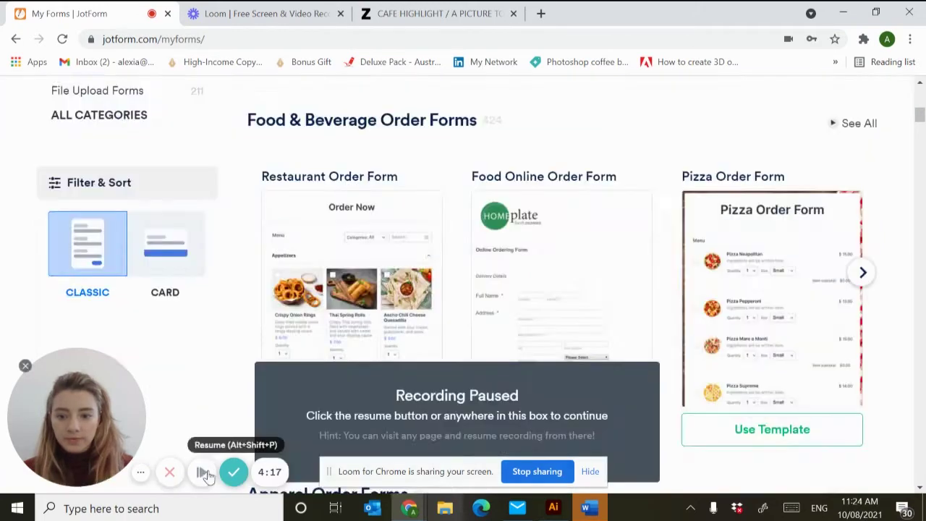
click(205, 471)
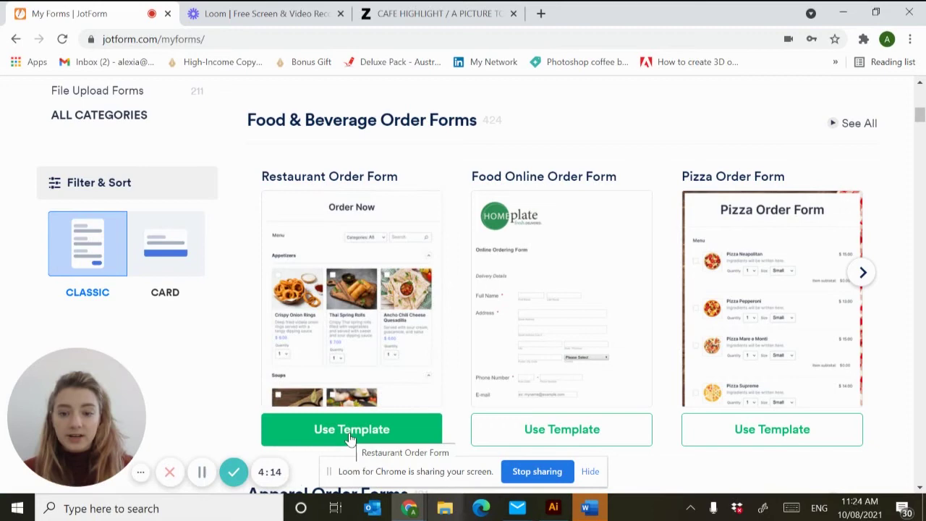
click(351, 438)
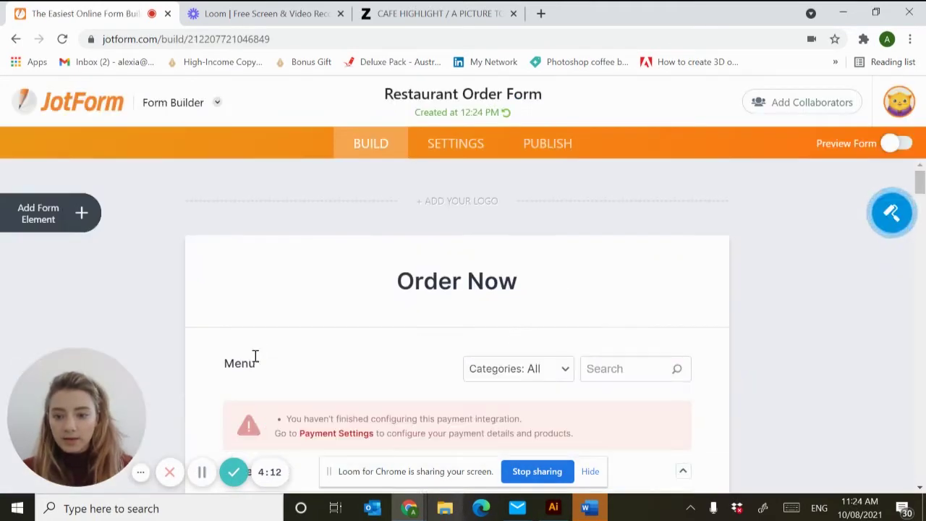
- Replace the 'Order Now' heading with 'Zest Cafe' and paste 'Coffee Online Oder Form' as subheader
click(493, 282)
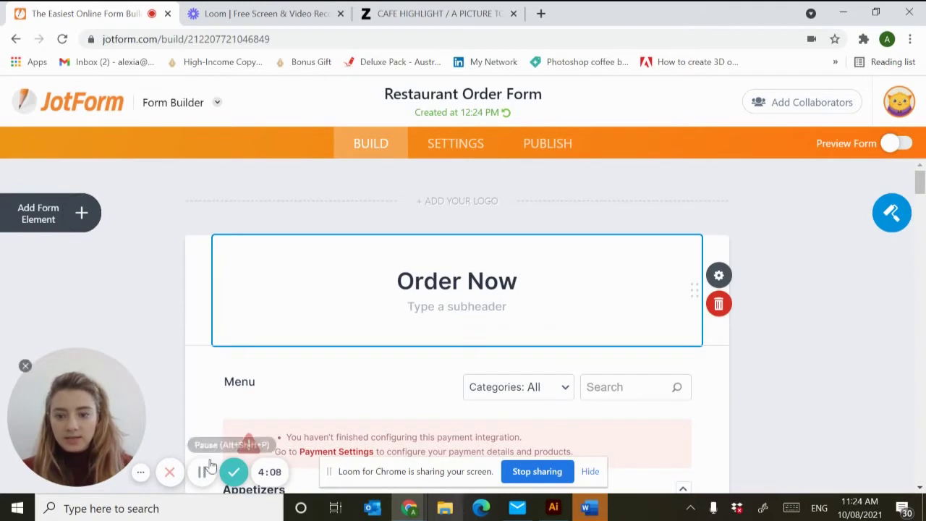
drag(516, 284, 403, 282)
text(Zest Cafe)
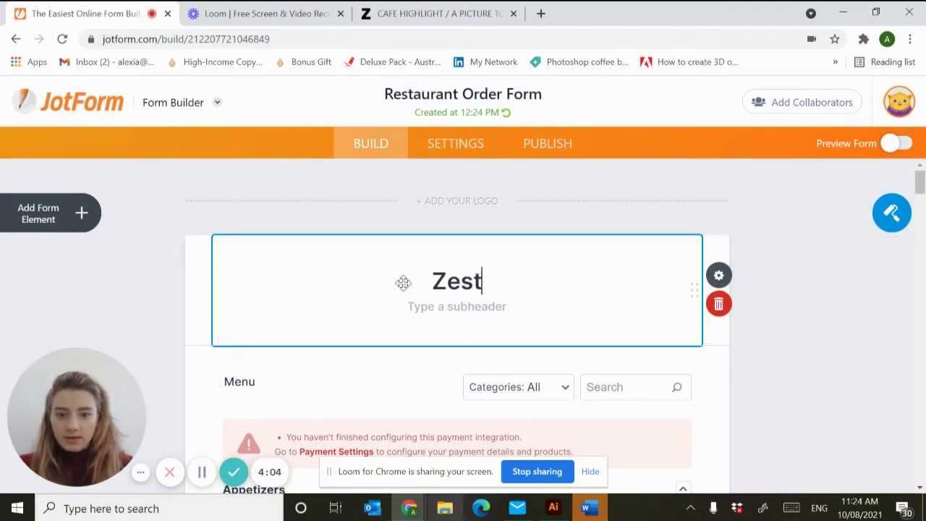
click(451, 302)
text(Coffee Online Order Form)
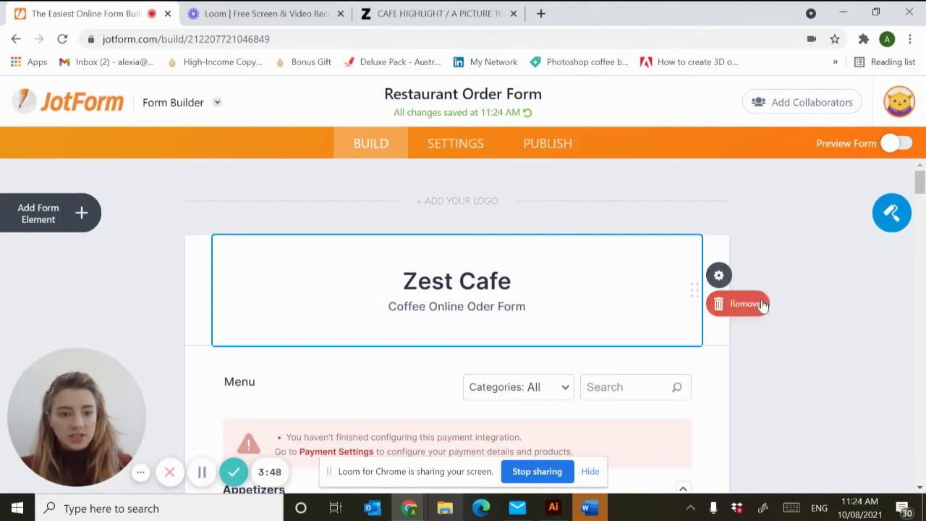
- Open the product list's payment settings and delete the Crispy Onion Rings product
scroll(509, 384, down, 5)
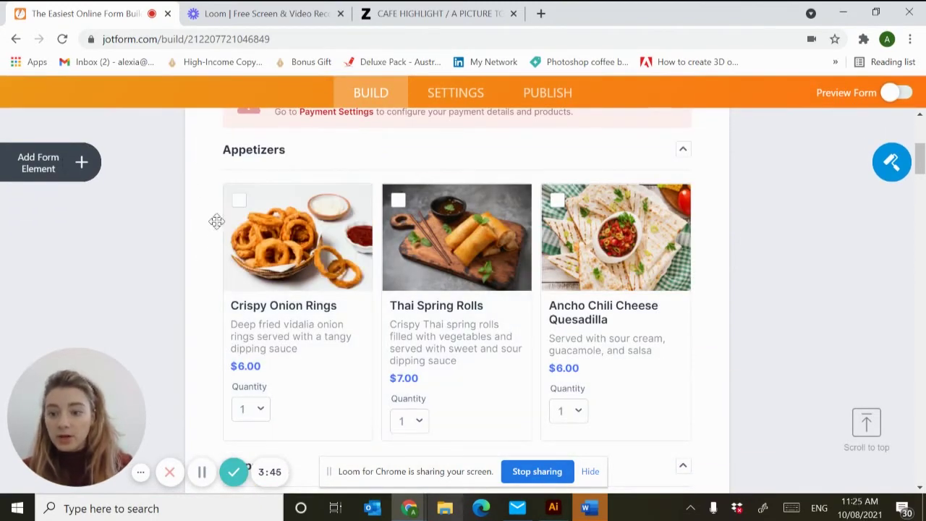
scroll(558, 237, down, 3)
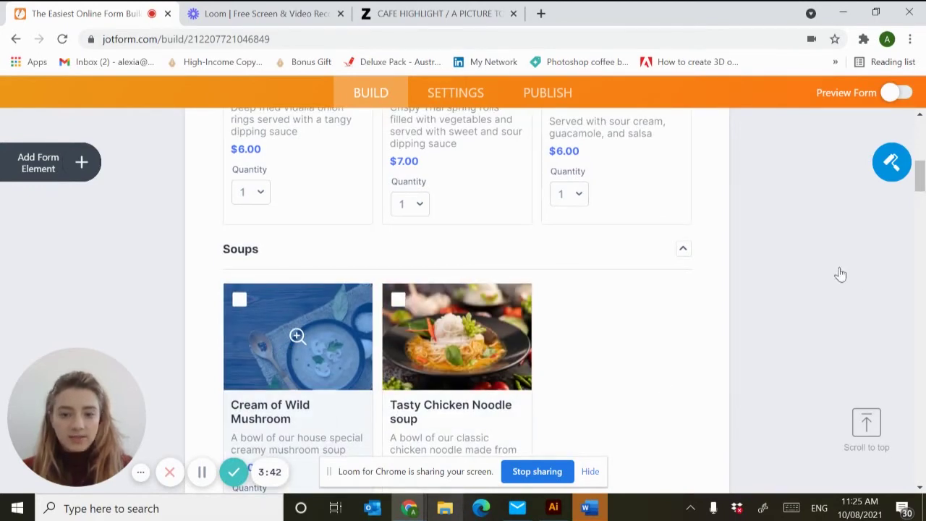
click(651, 271)
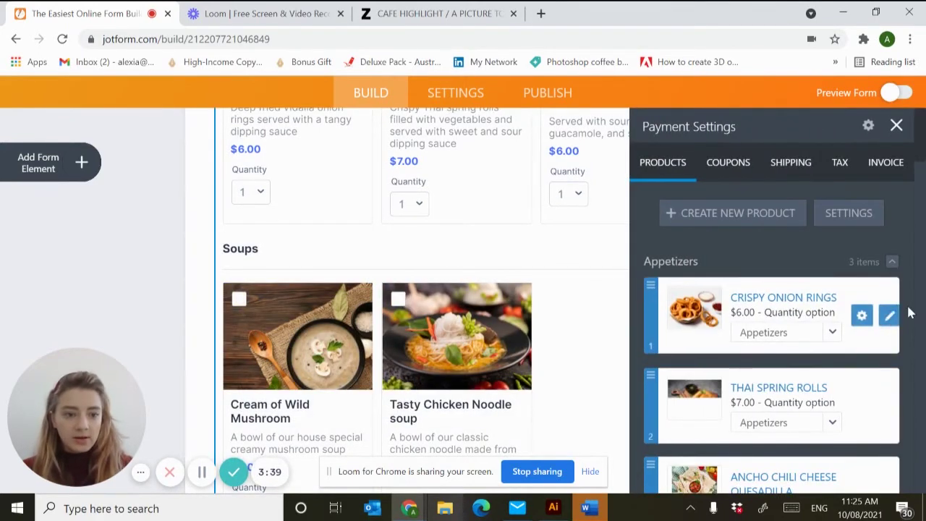
click(857, 318)
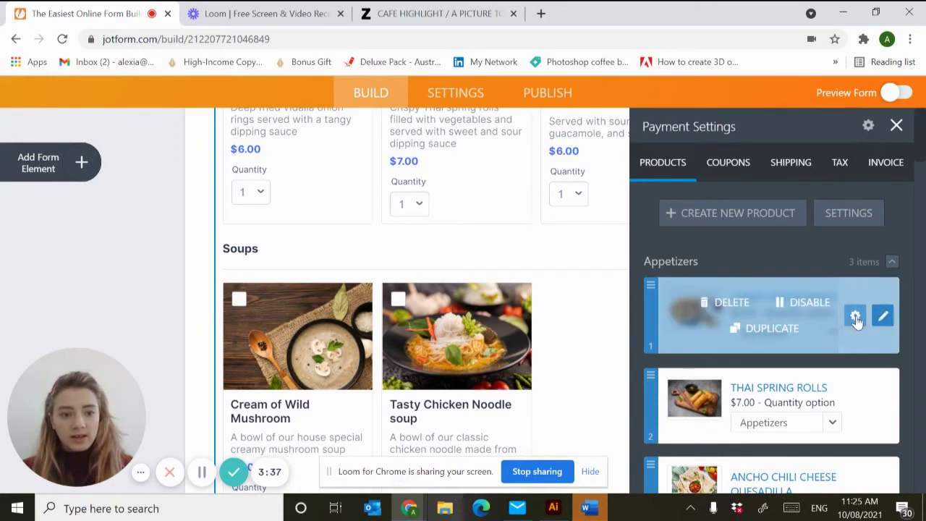
click(721, 300)
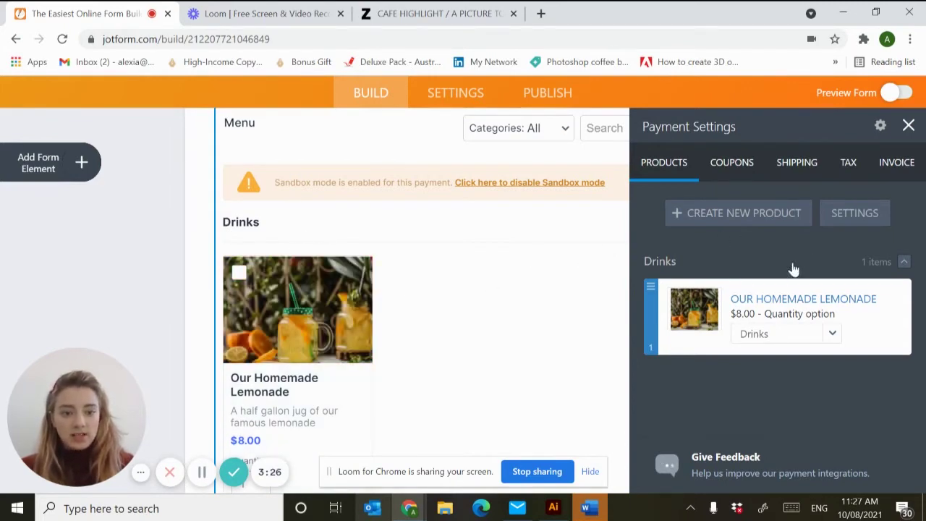
- Set the product layout to Two Columns with Enable Search and Enable Categories turned off
click(854, 214)
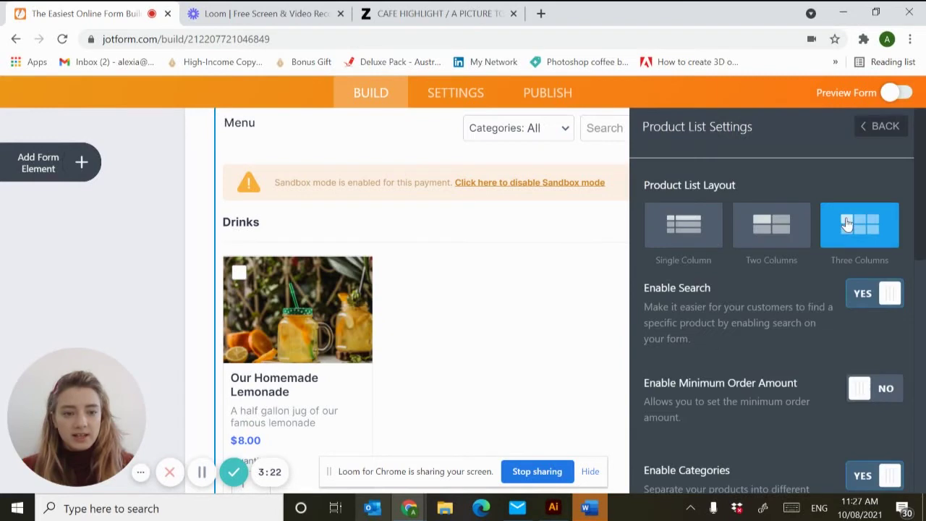
click(764, 225)
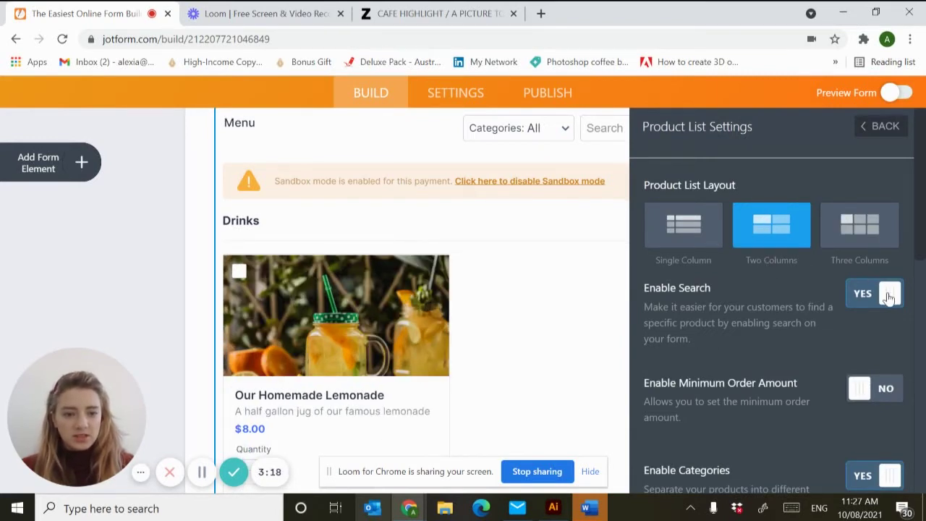
click(889, 296)
scroll(897, 380, down, 1)
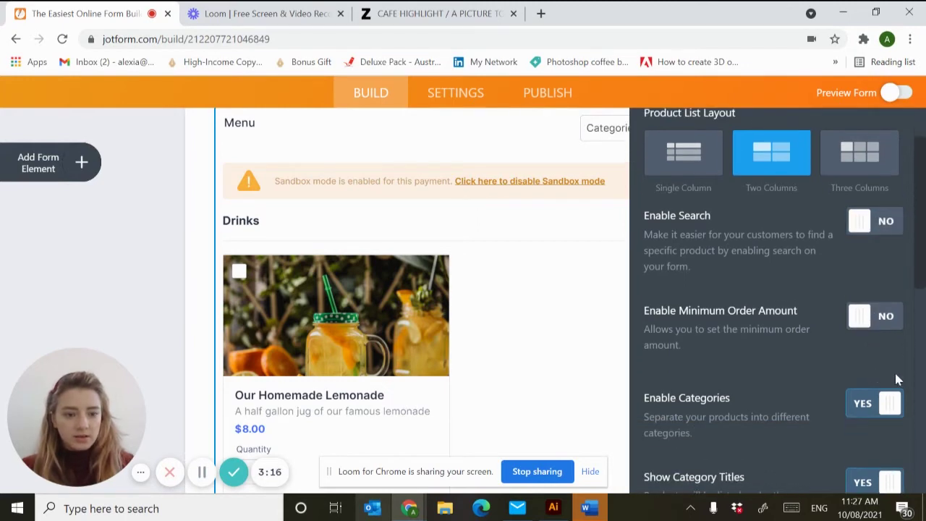
click(884, 407)
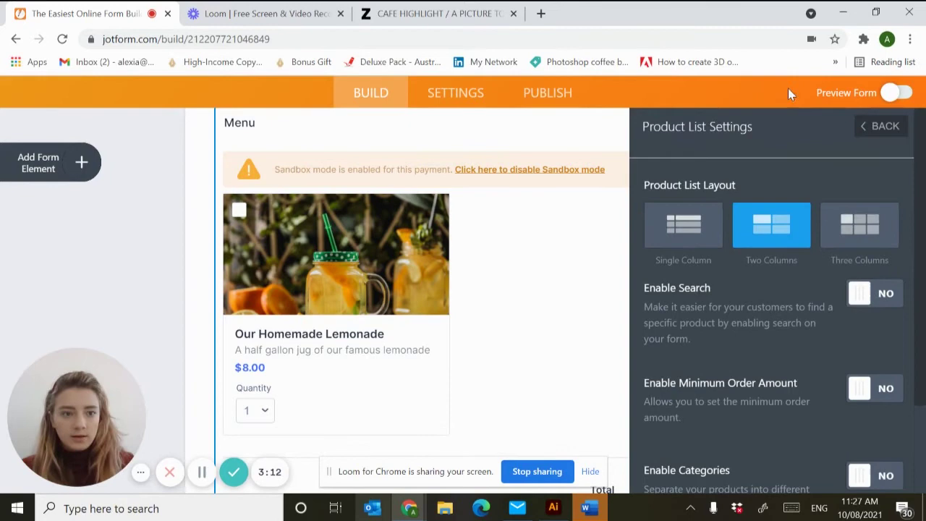
click(865, 128)
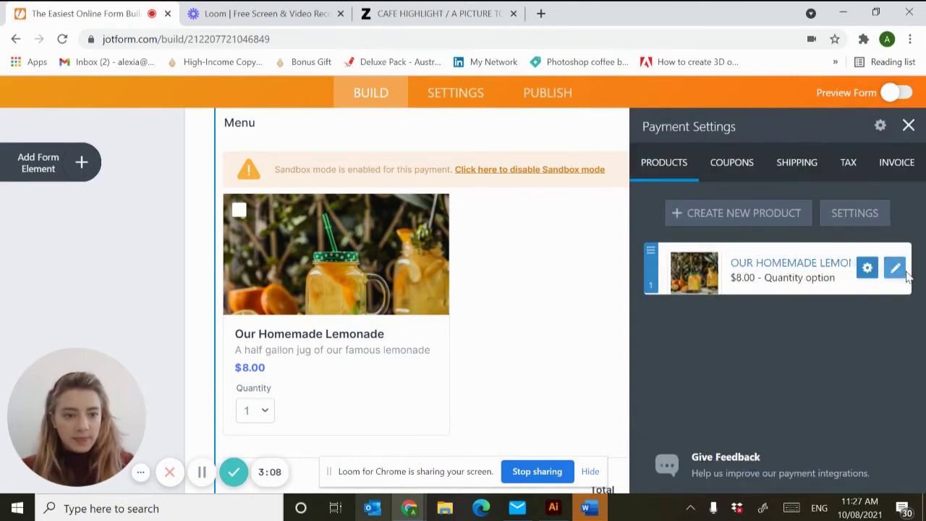
- Rename the lemonade product to 'Coffee 6oz', price it at 4, and clear its description
click(896, 269)
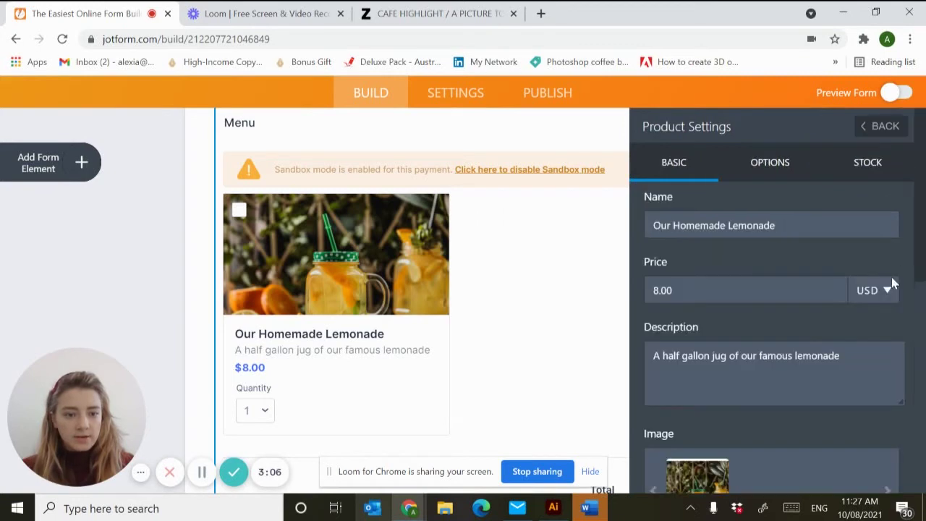
drag(782, 221, 616, 223)
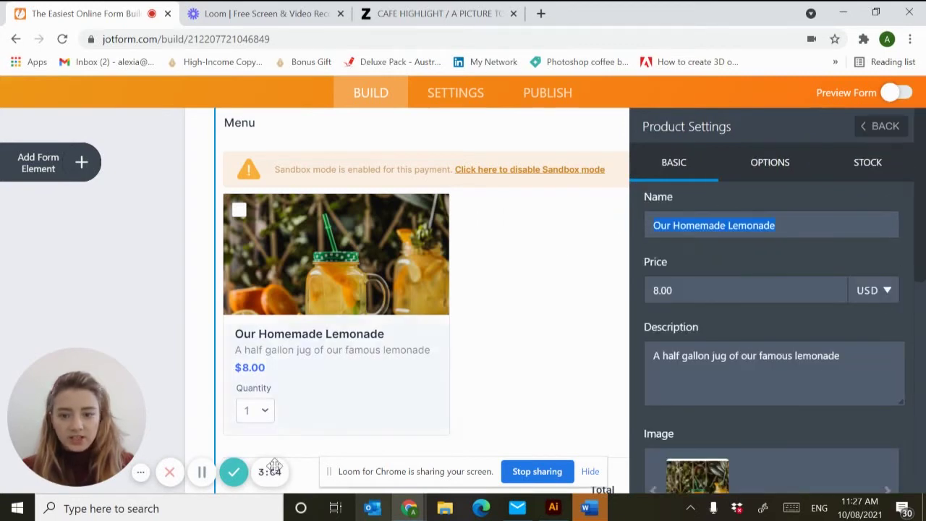
text(Coffee 6oz)
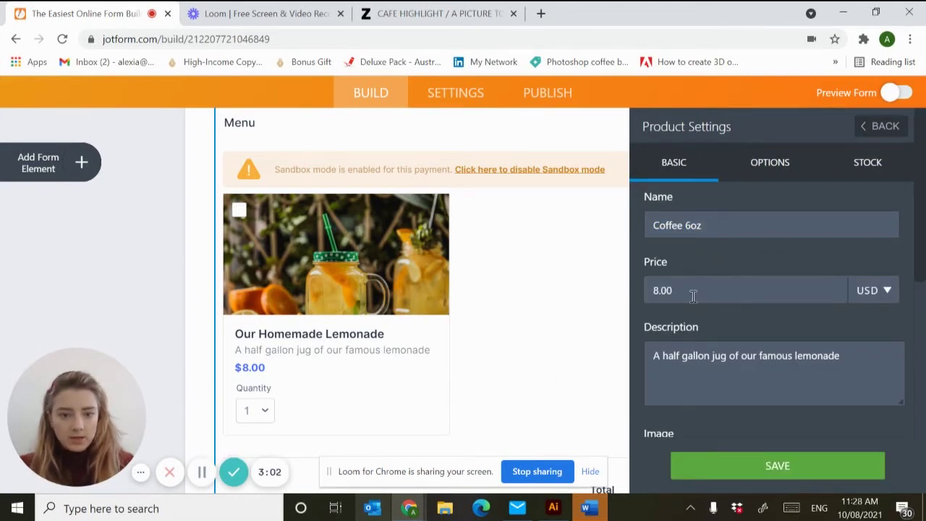
drag(693, 294, 637, 302)
text(4)
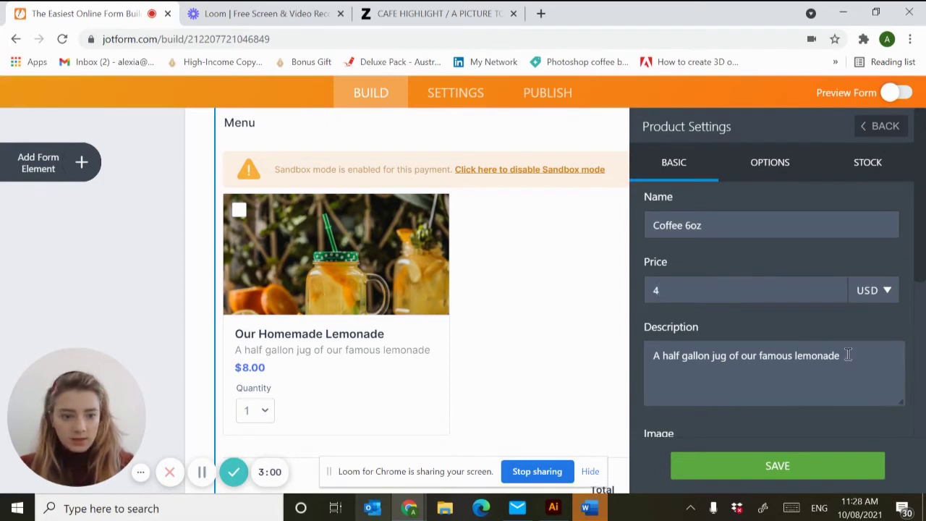
drag(849, 355, 515, 325)
key(BackSpace)
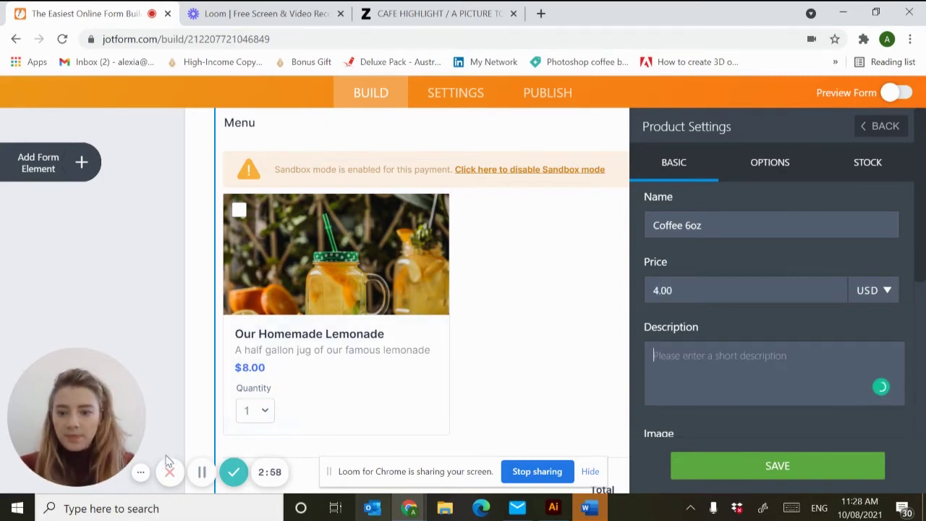
- Replace the lemonade photo with an uploaded coffee cups image
click(202, 472)
scroll(774, 290, down, 3)
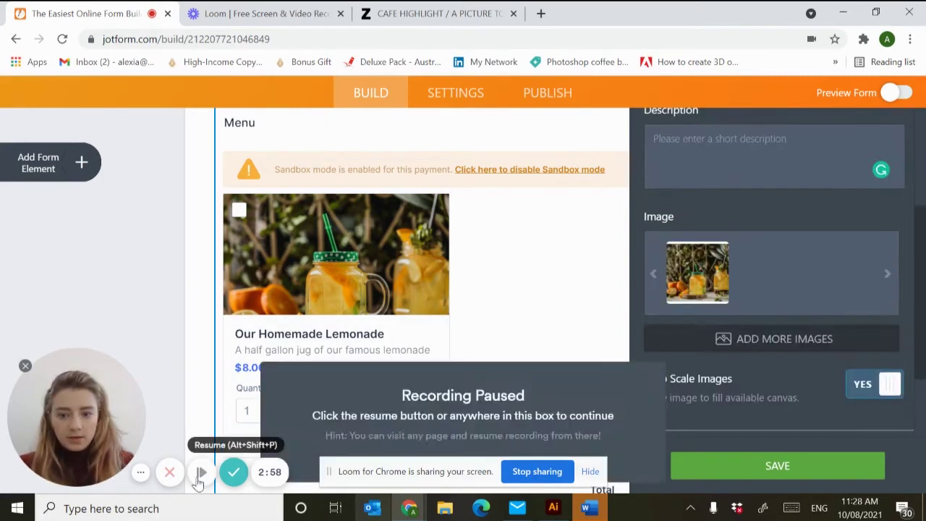
click(196, 471)
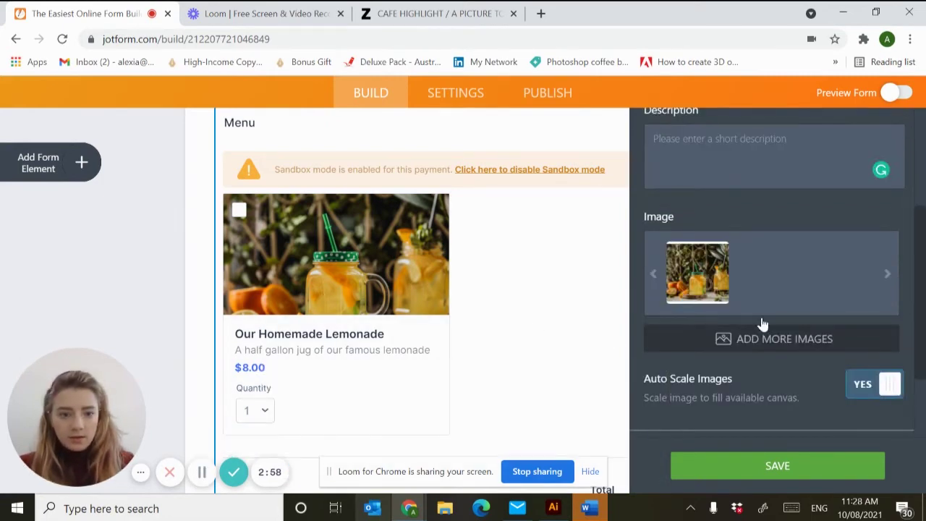
click(681, 297)
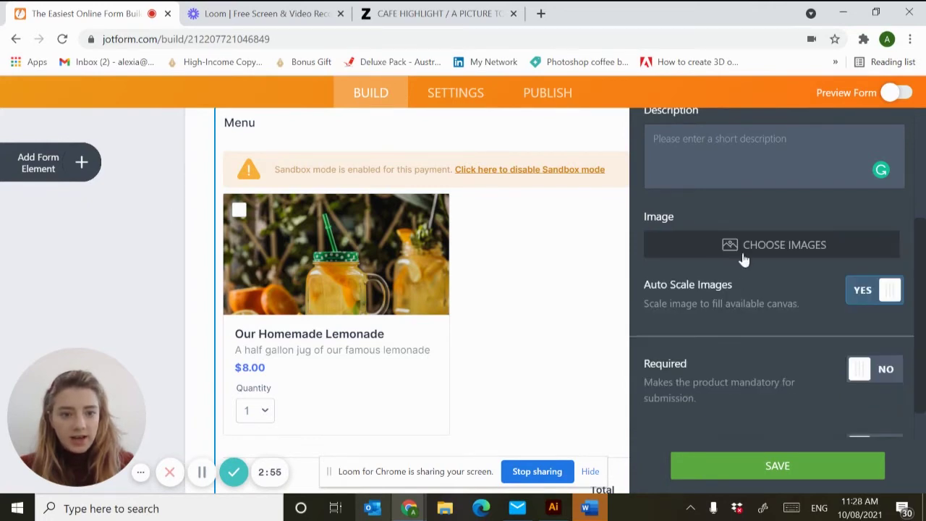
click(744, 259)
click(201, 471)
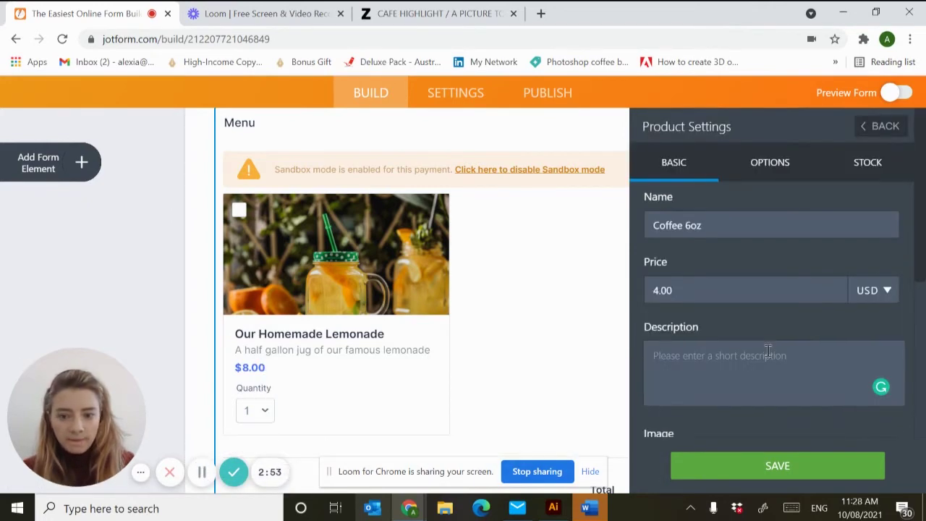
- Set the price currency to AUD, show the subtotal on the form, and save the product
click(885, 294)
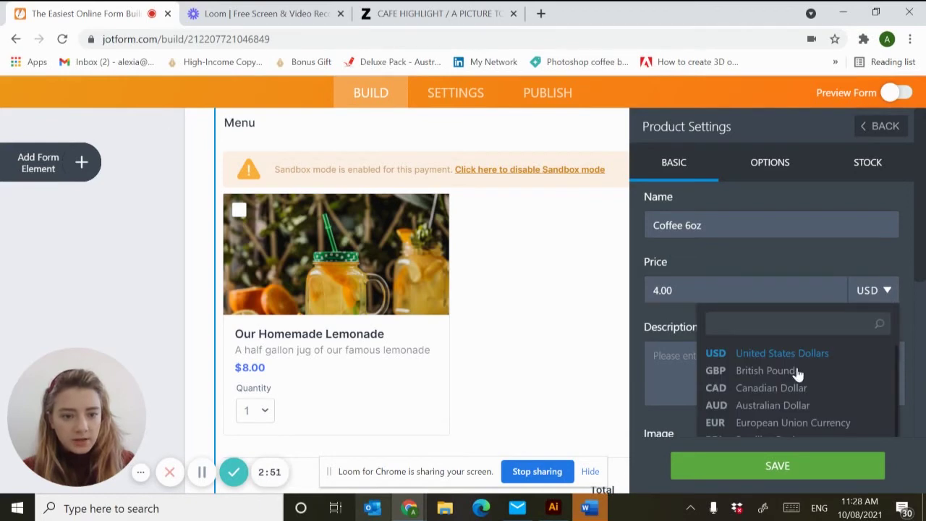
click(768, 405)
scroll(769, 362, down, 6)
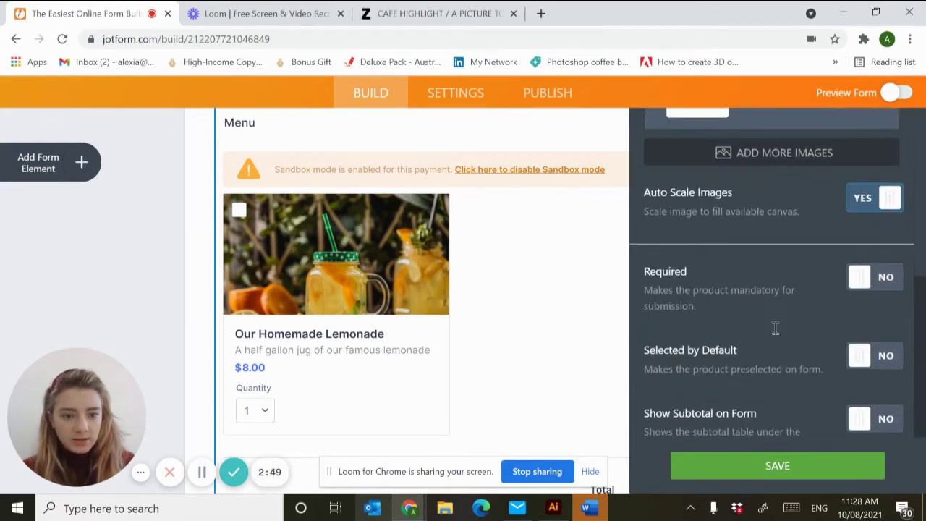
click(874, 355)
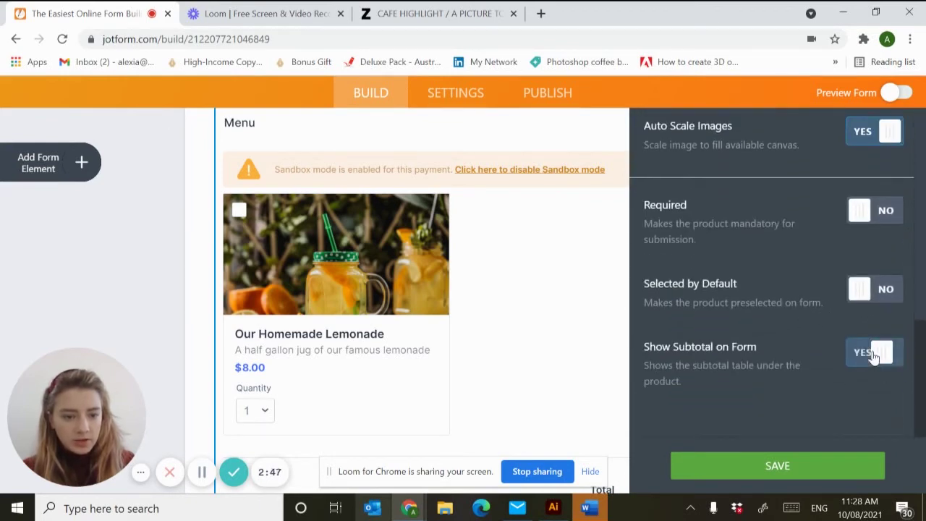
click(765, 467)
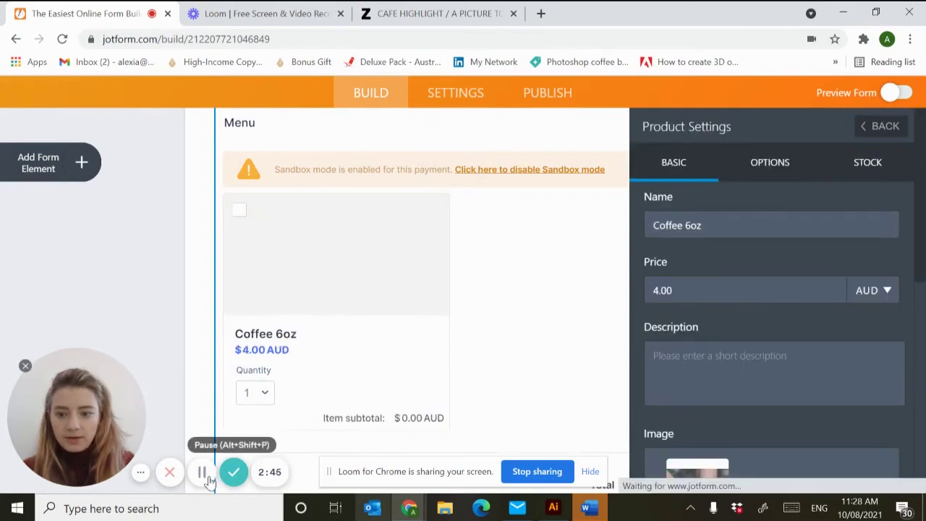
- Add a product option offering Cows, Oat, Soy and Almond Milk
click(764, 169)
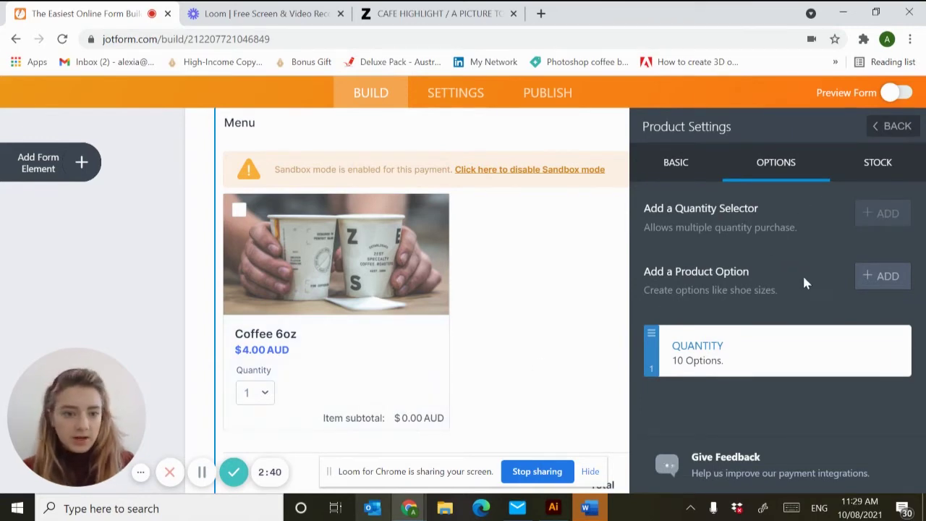
click(863, 277)
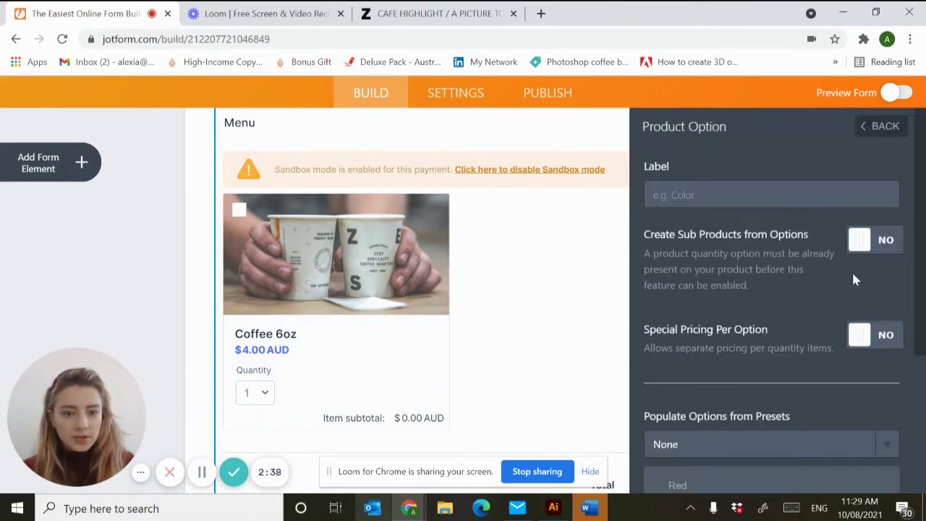
scroll(796, 304, down, 2)
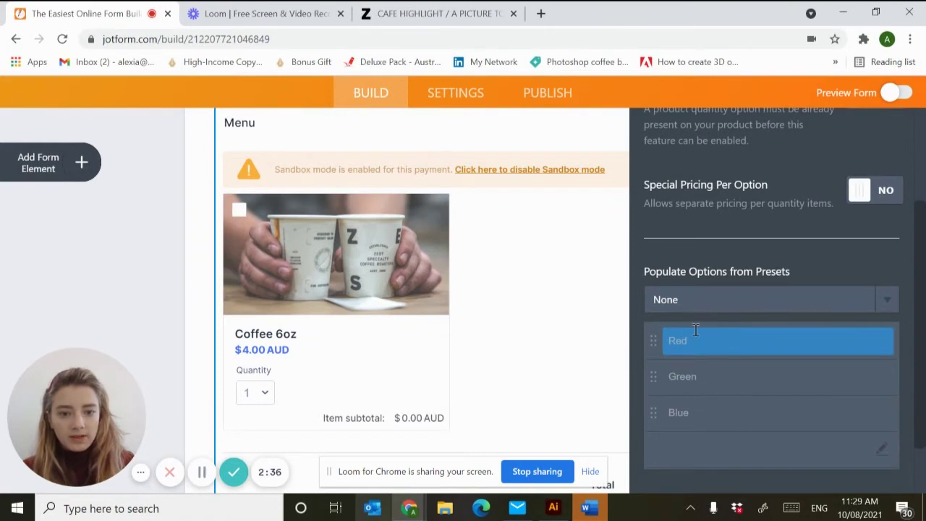
click(202, 471)
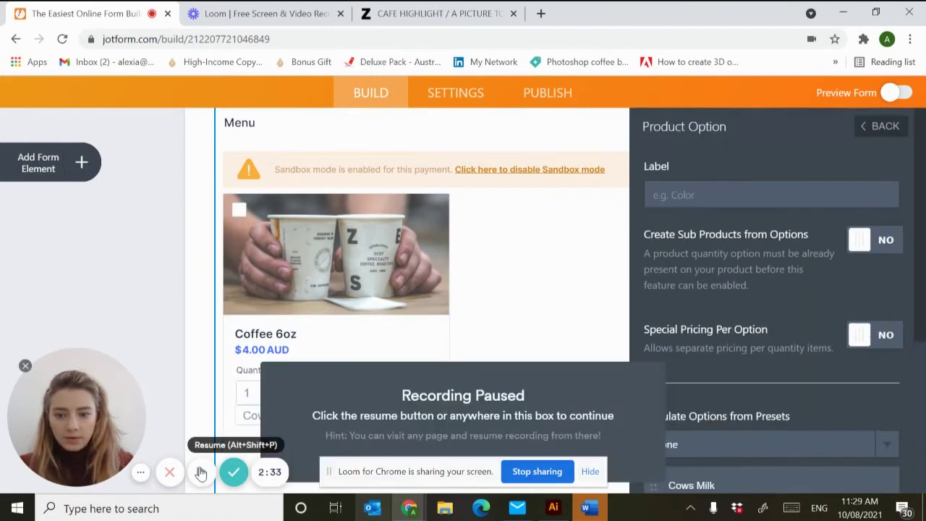
click(202, 472)
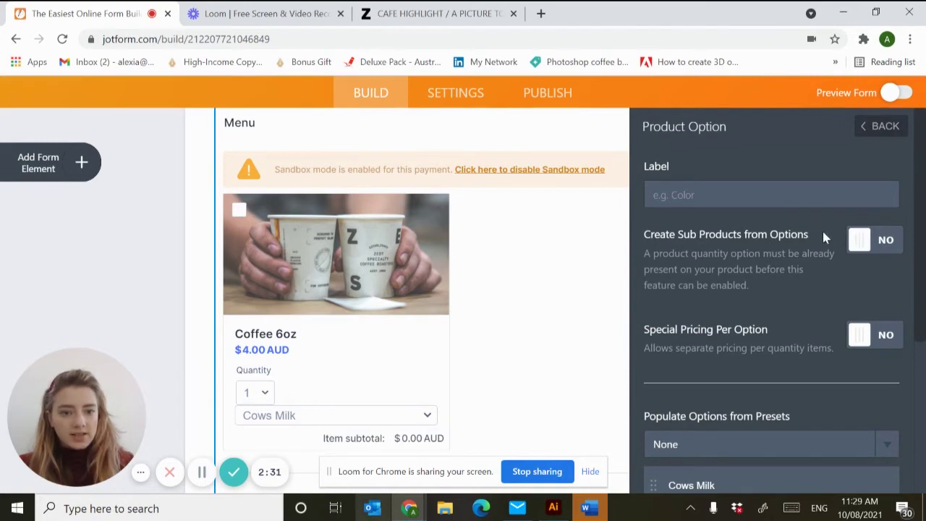
- Make each milk a sub product with special pricing: 4.00 for Cows Milk, 4.50 for the others
click(868, 245)
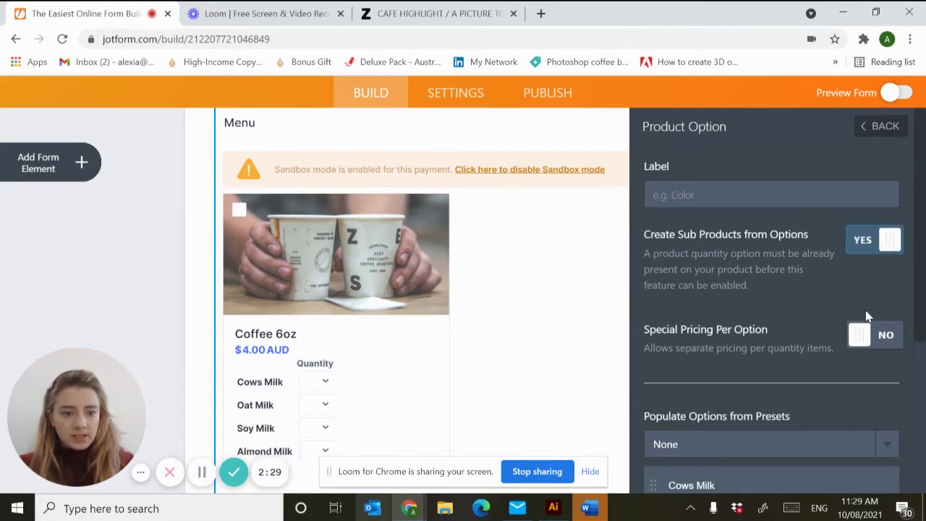
click(862, 337)
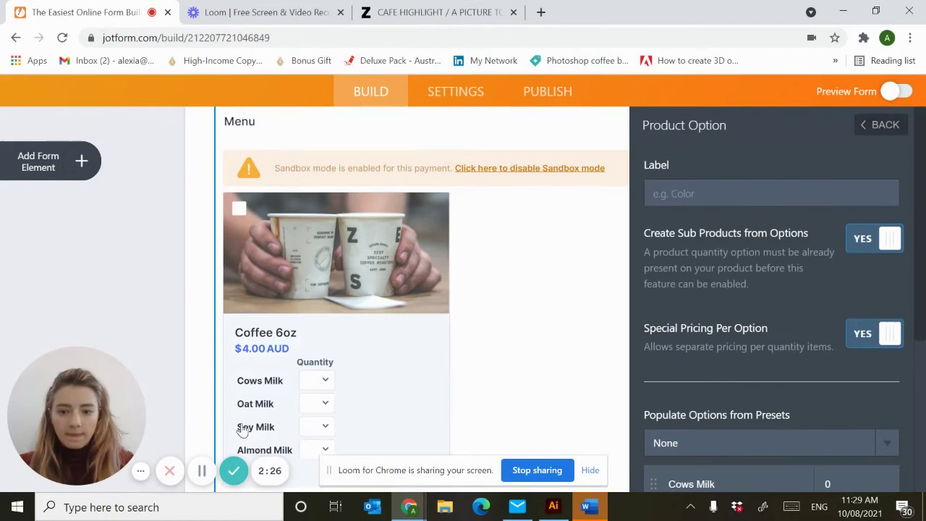
click(202, 472)
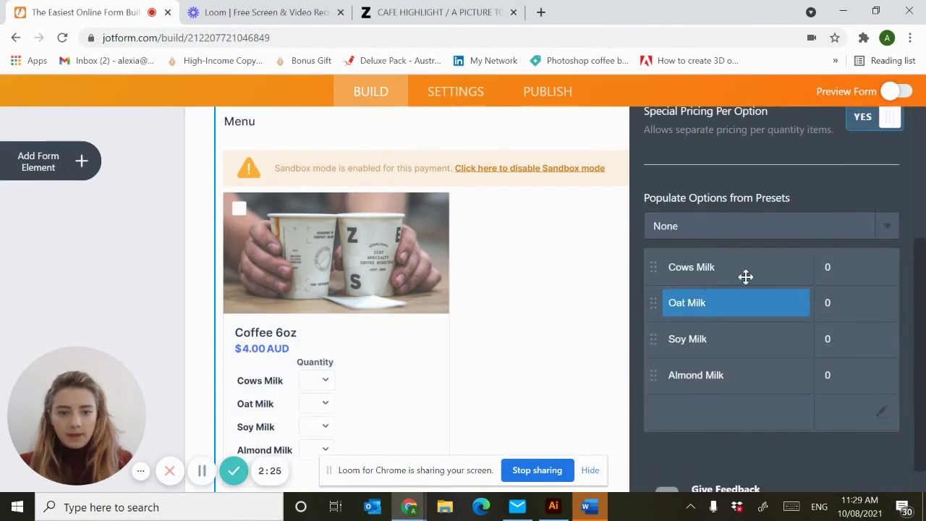
click(858, 263)
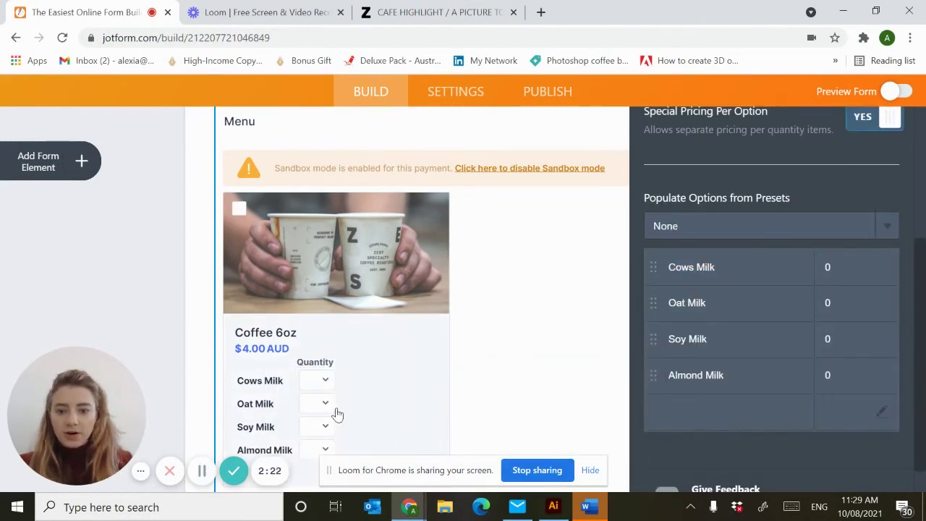
click(202, 472)
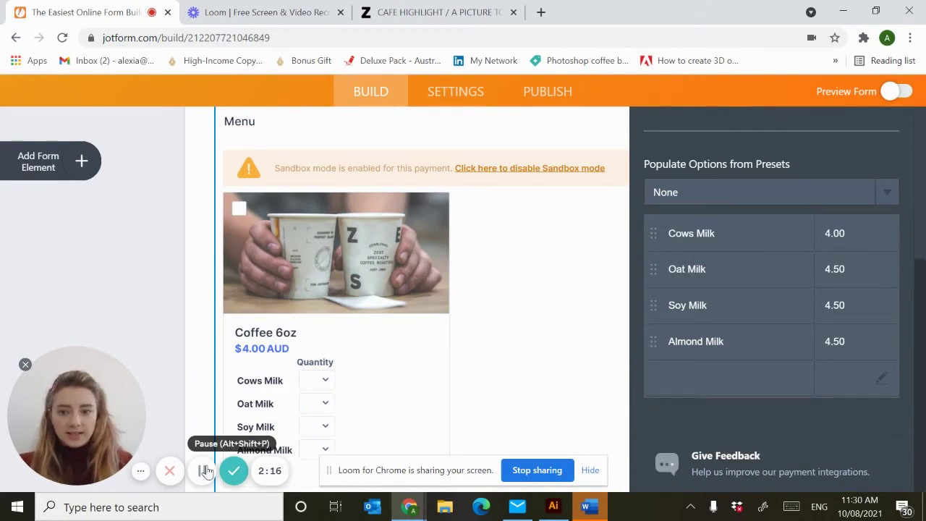
scroll(331, 238, down, 1)
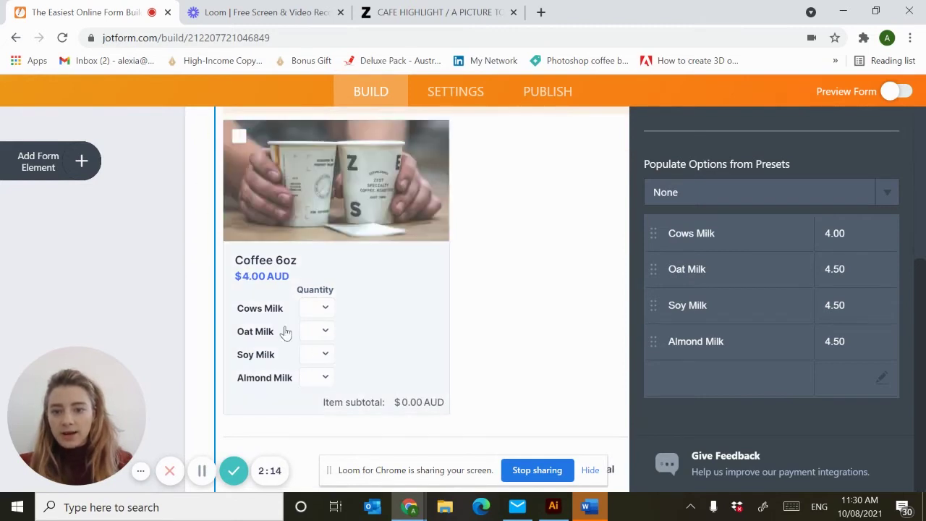
- Return to the payment product list and duplicate the Coffee 6oz product
click(201, 469)
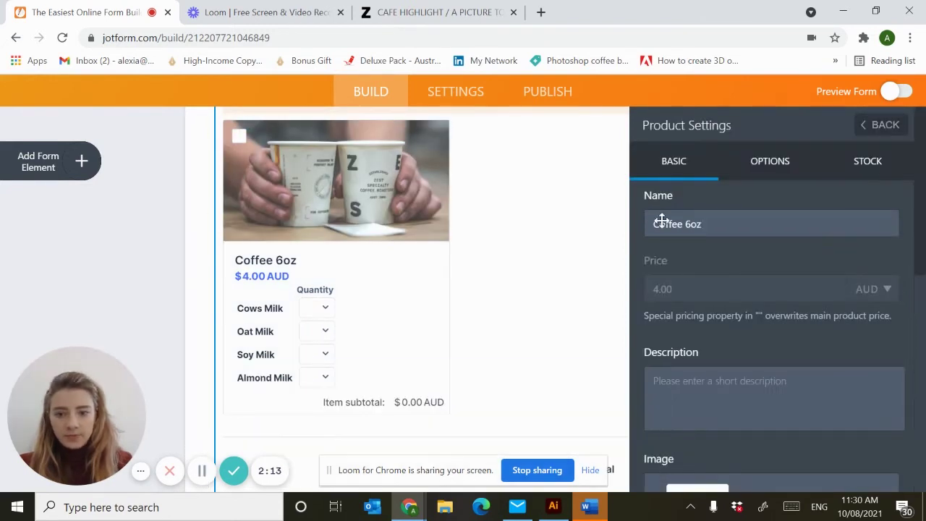
click(859, 128)
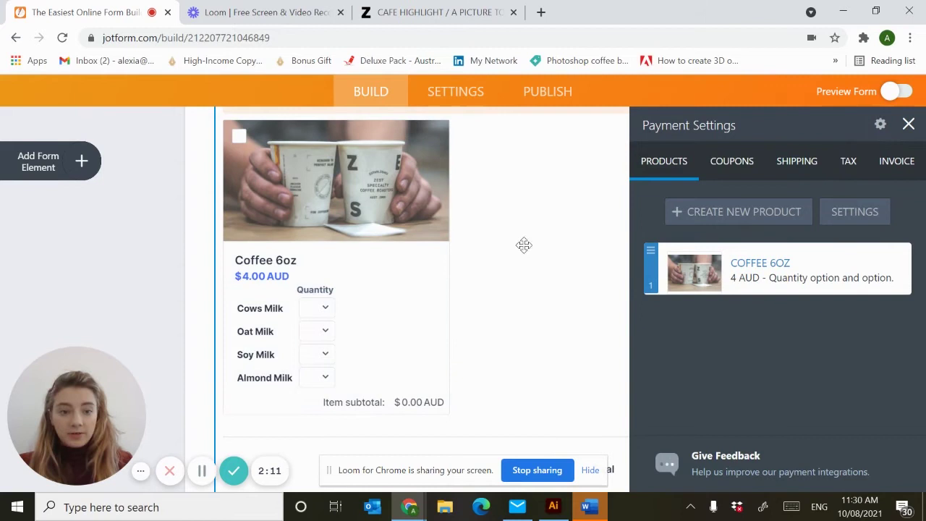
mouse_move(878, 281)
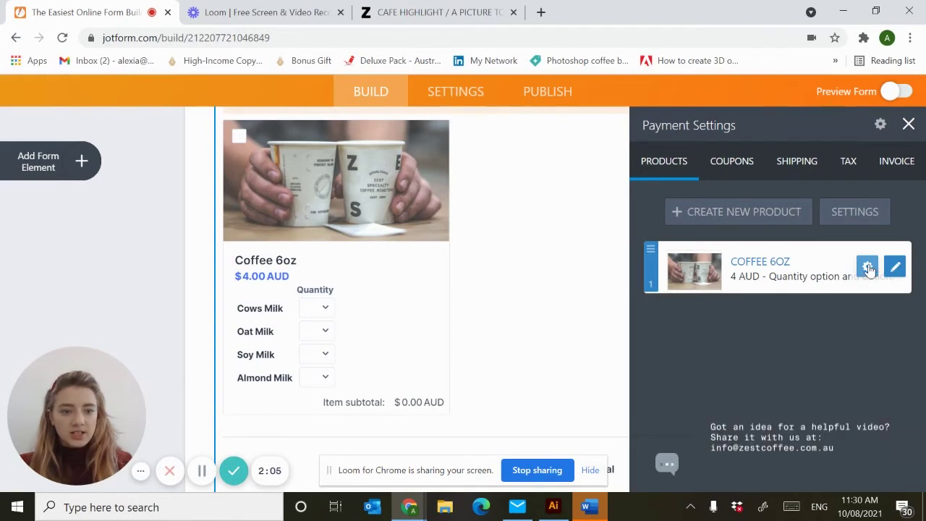
click(867, 267)
click(788, 280)
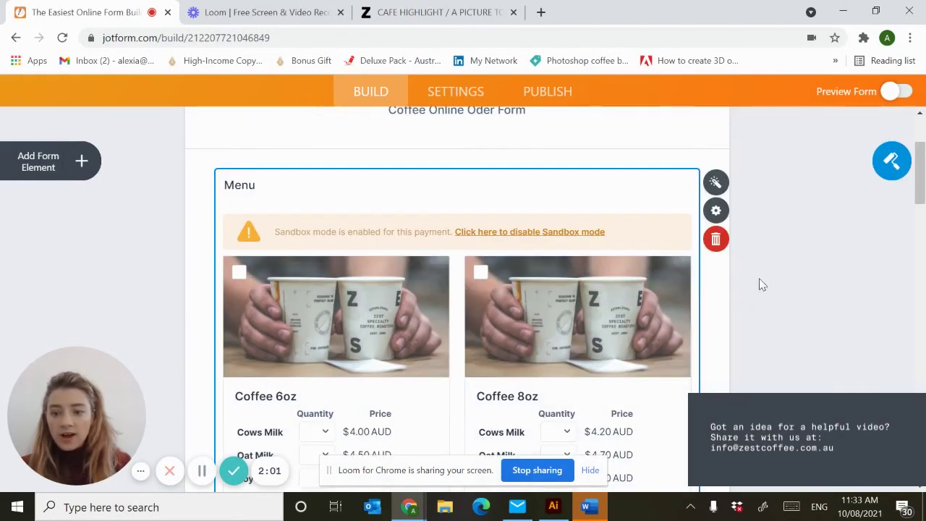
- Scroll through the form's coffee products and back toward the Menu element
scroll(355, 248, down, 2)
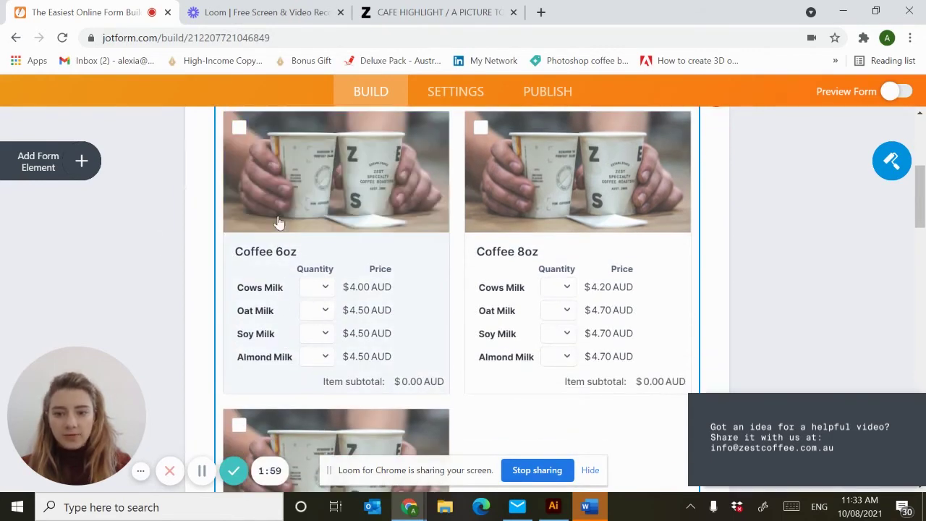
scroll(502, 262, down, 1)
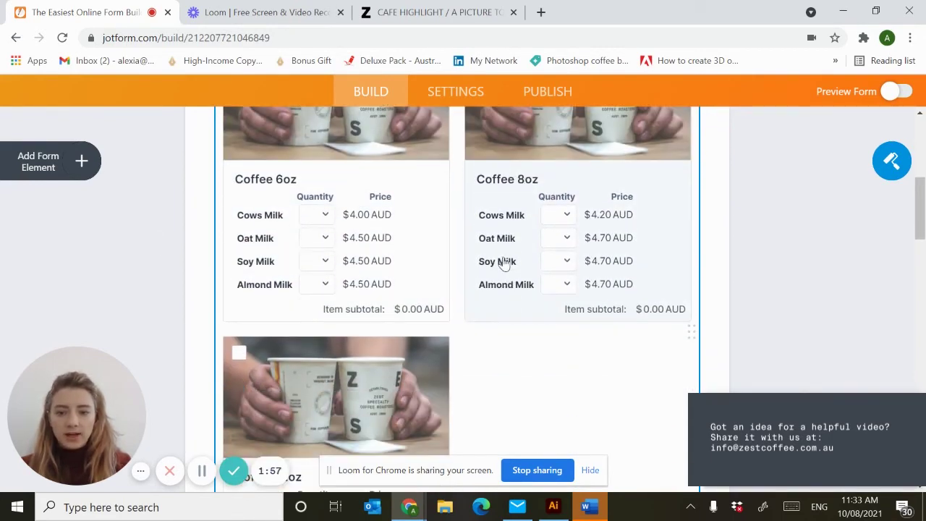
scroll(615, 210, down, 1)
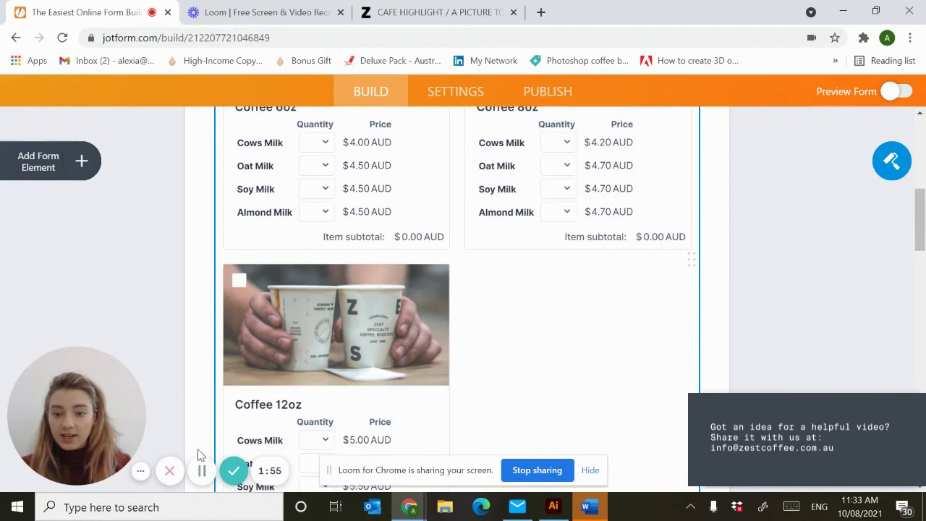
scroll(758, 229, up, 5)
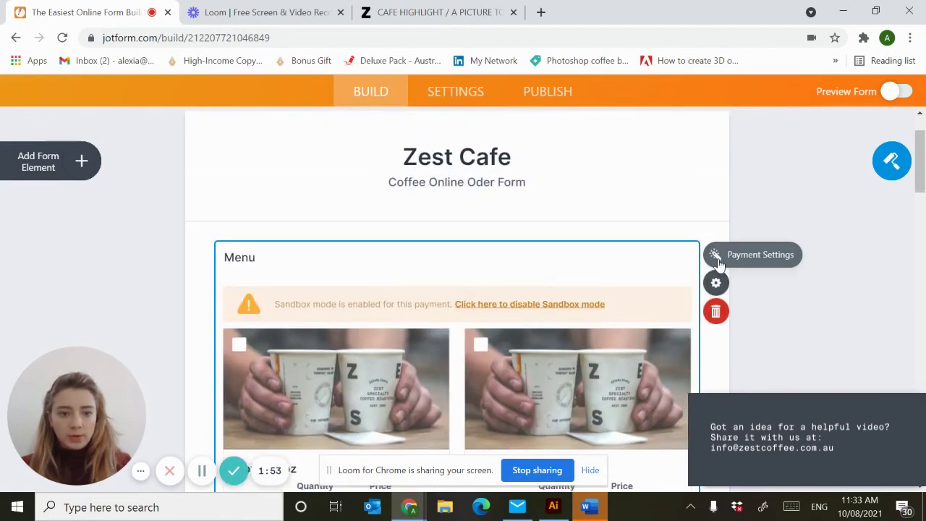
- Open the Menu's PayPal integration settings and switch the mode from Test to Live Mode
click(715, 256)
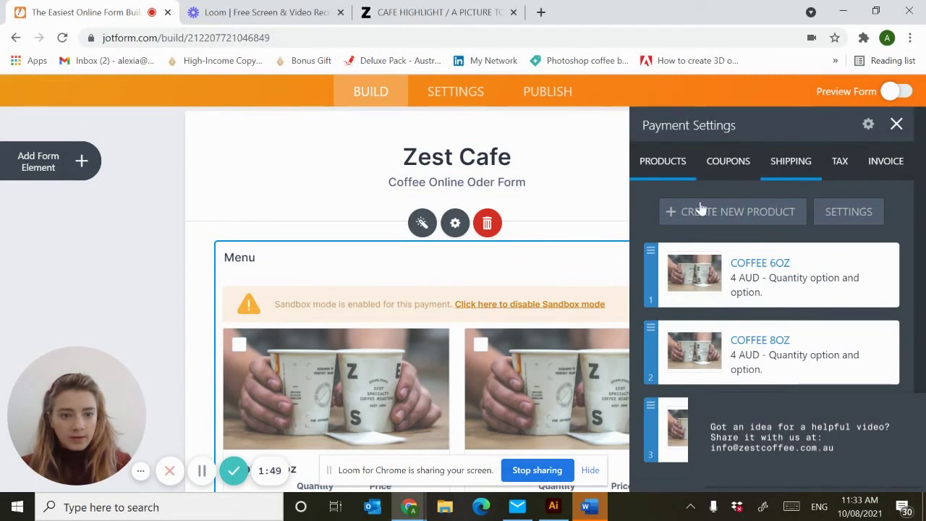
click(869, 123)
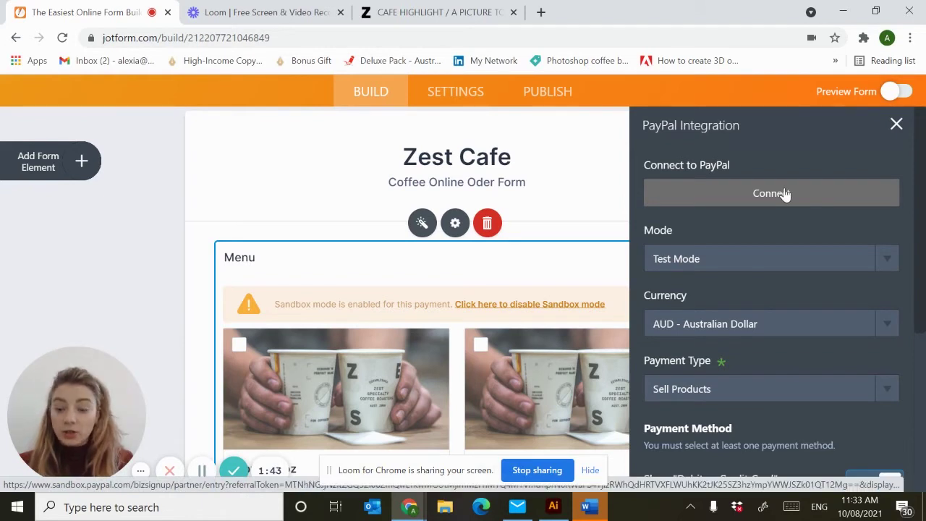
scroll(785, 194, down, 2)
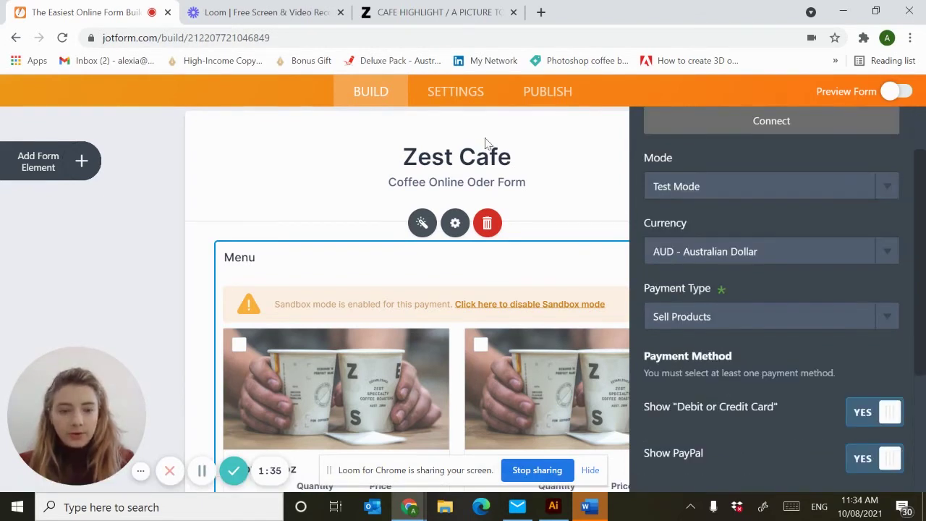
click(726, 182)
click(716, 209)
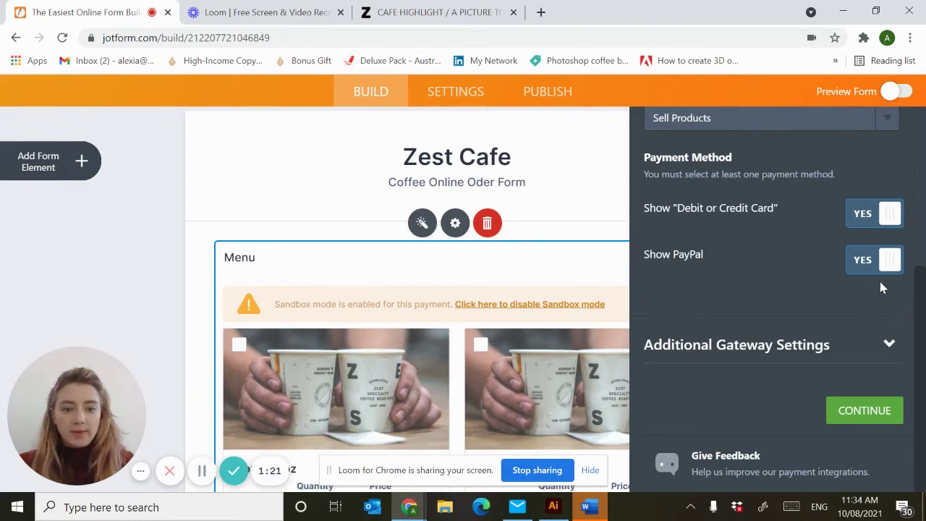
- Close the payment panel and delete the 'Do you want to pick up your order?' question
click(202, 471)
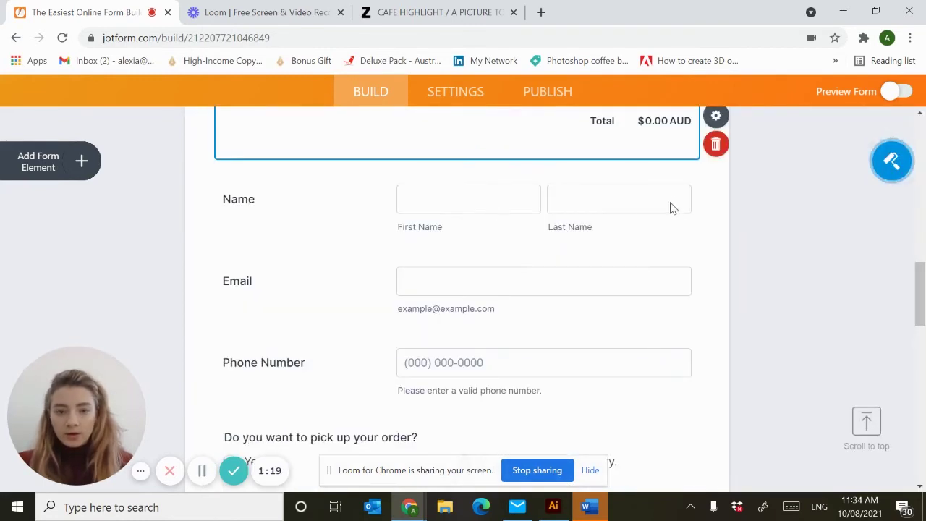
scroll(723, 199, down, 3)
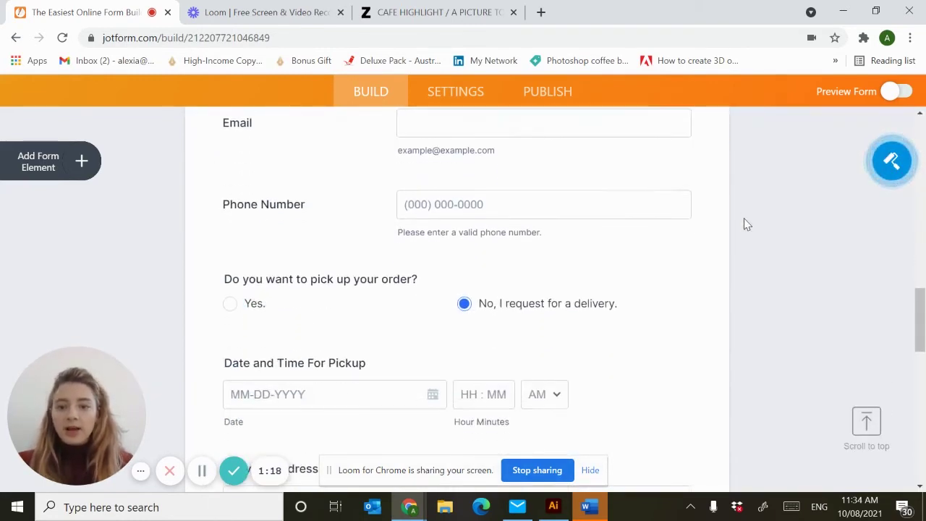
scroll(748, 224, down, 1)
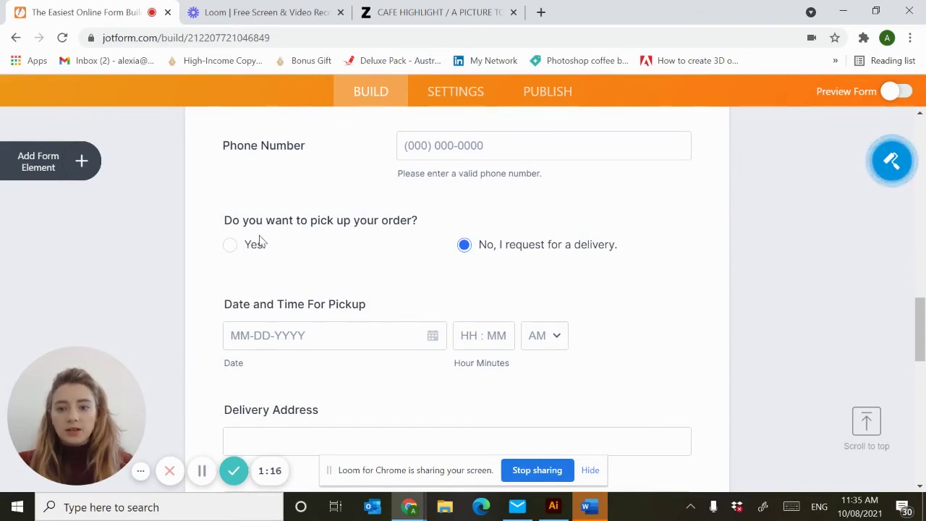
click(574, 226)
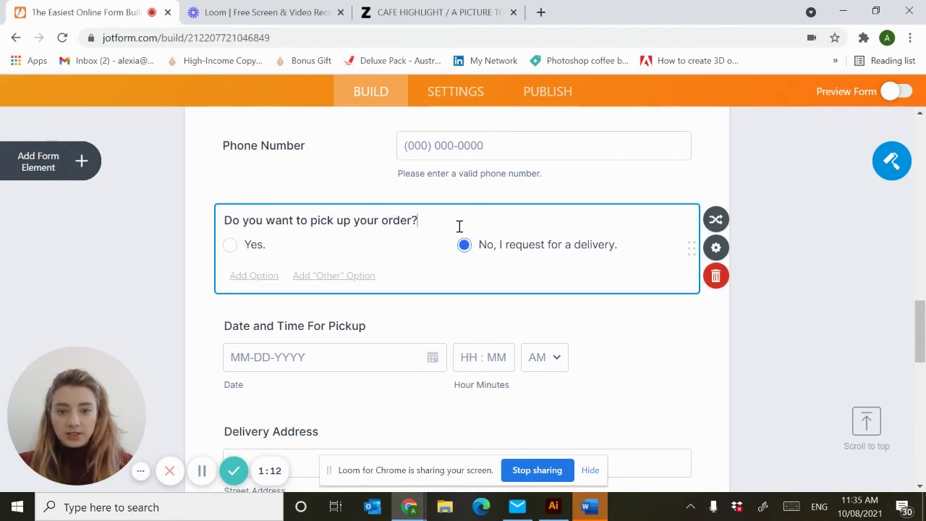
click(719, 278)
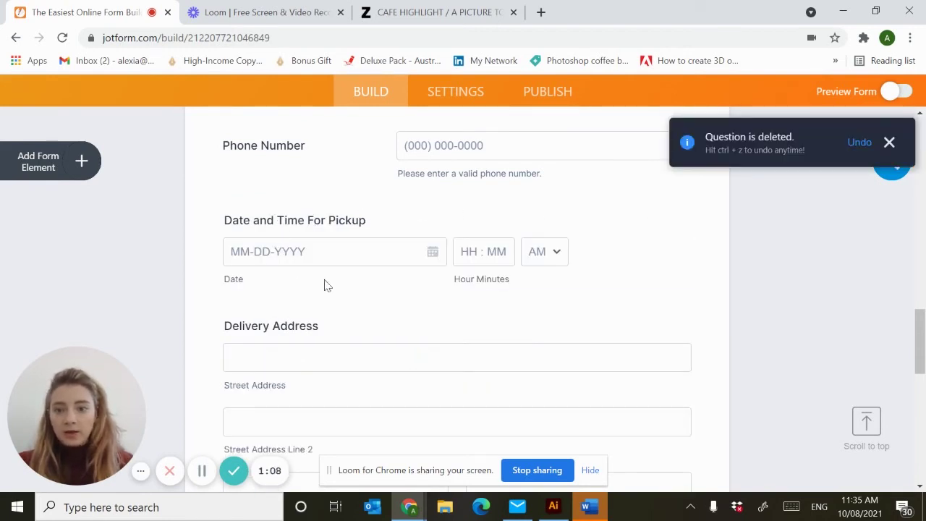
click(202, 471)
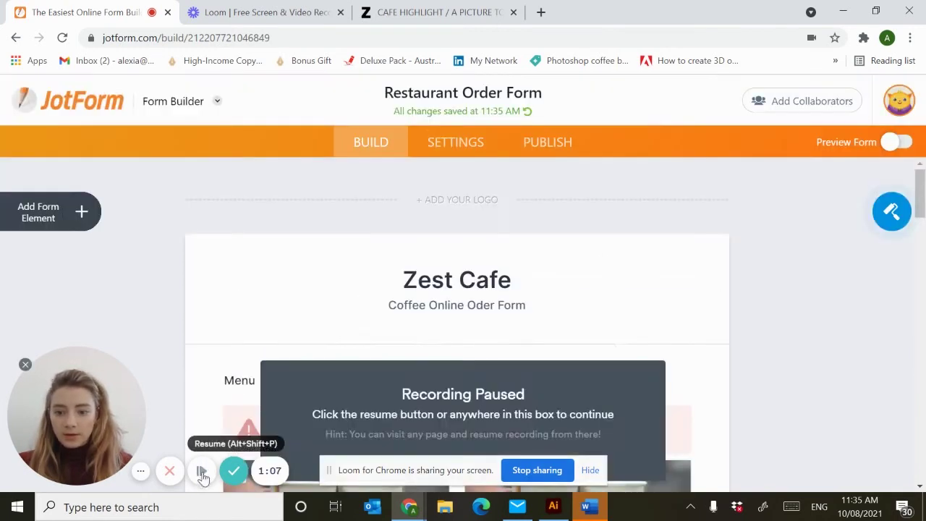
click(202, 471)
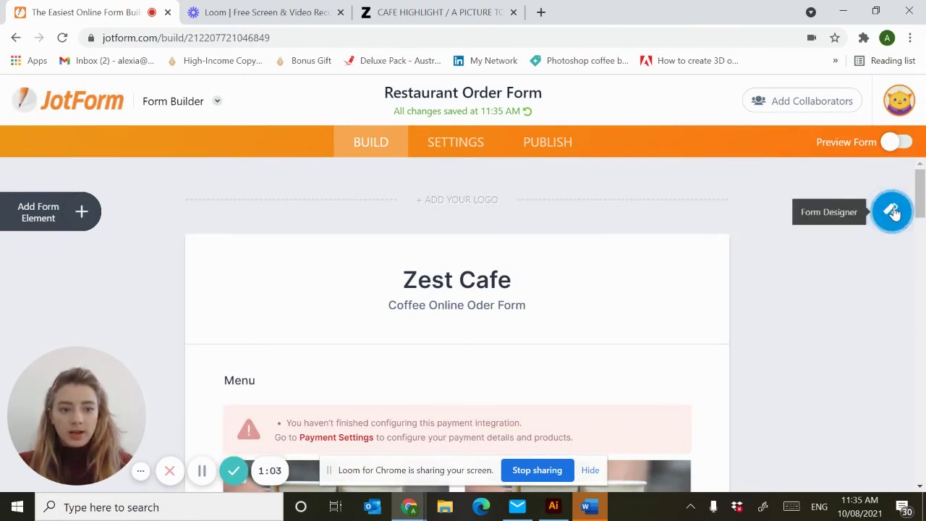
- Apply the light-blue colour scheme (page colour #83D0E4) after browsing the Themes and Styles options
click(893, 212)
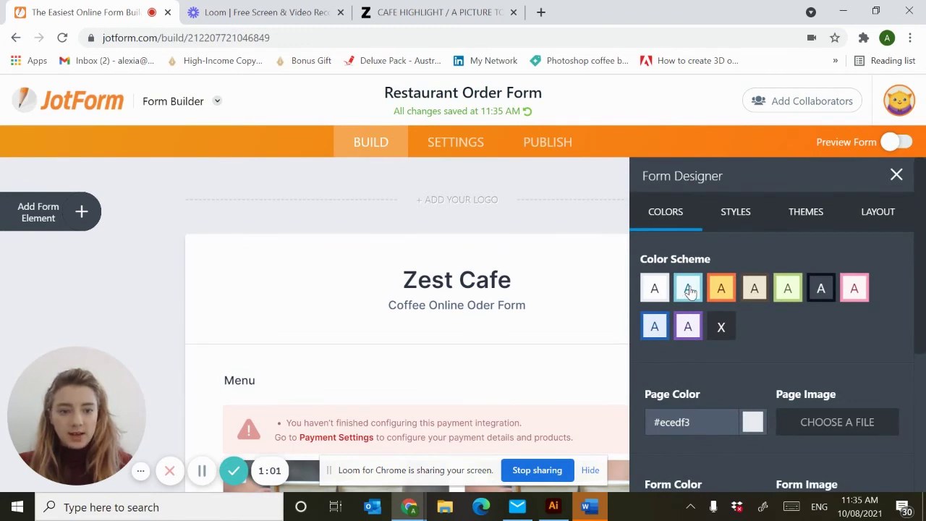
click(690, 290)
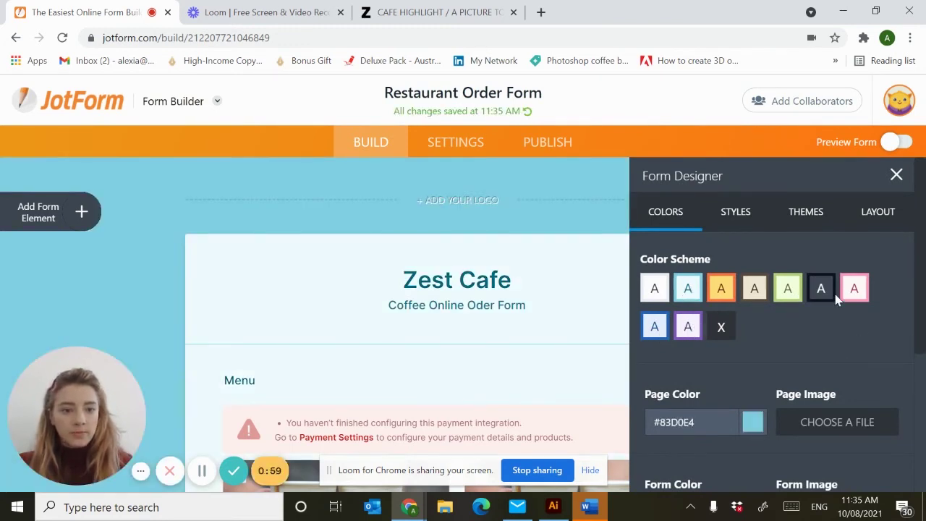
scroll(835, 292, down, 2)
scroll(835, 292, up, 2)
click(831, 216)
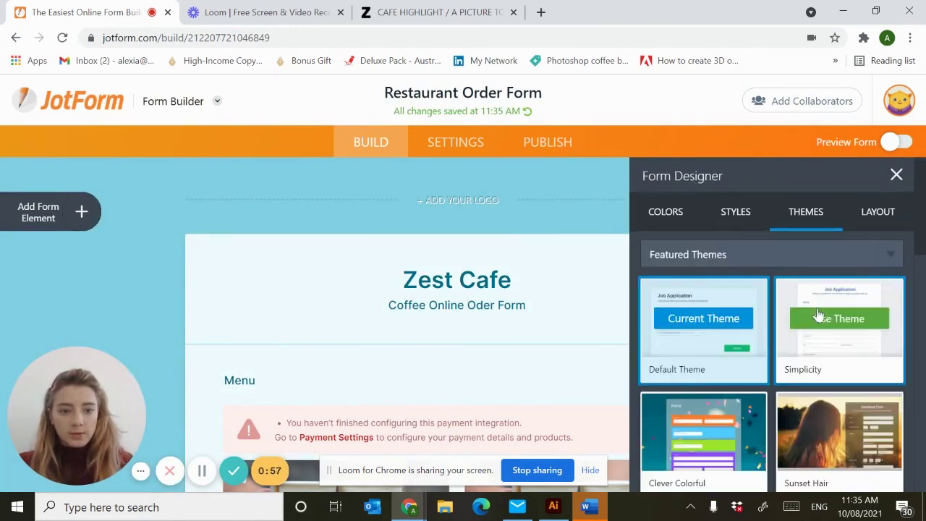
click(724, 205)
click(668, 215)
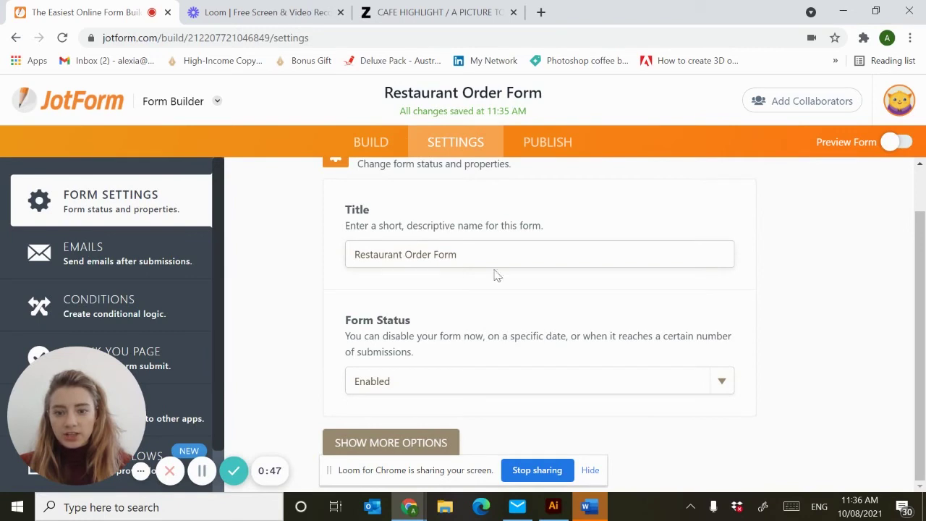
- Replace the 'Restaurant Order Form' title with the pasted 'Zest Cafe Coffee Order Form'
drag(484, 260, 317, 283)
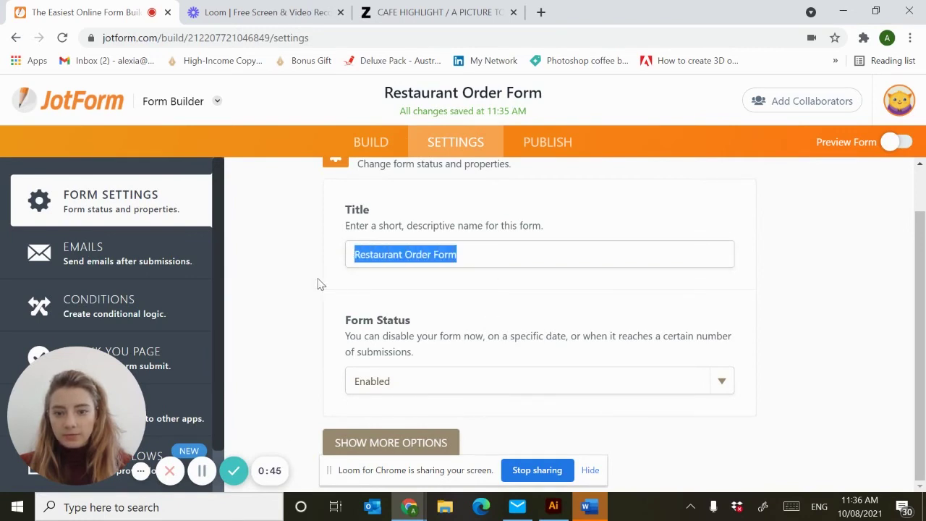
text(Zest Cafe Coffee Order Form)
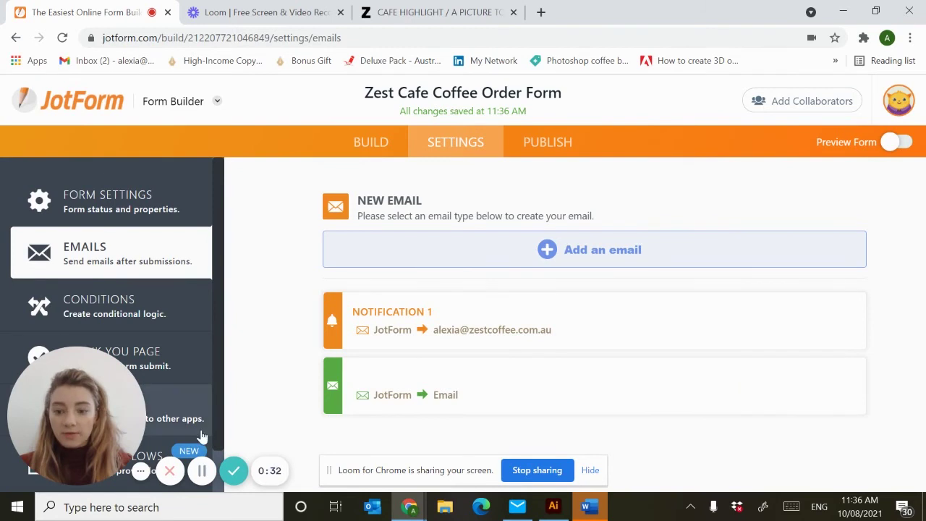
- Review the Thank You page, leaving the default green checkmark and 'Thank You!' message unchanged
click(181, 354)
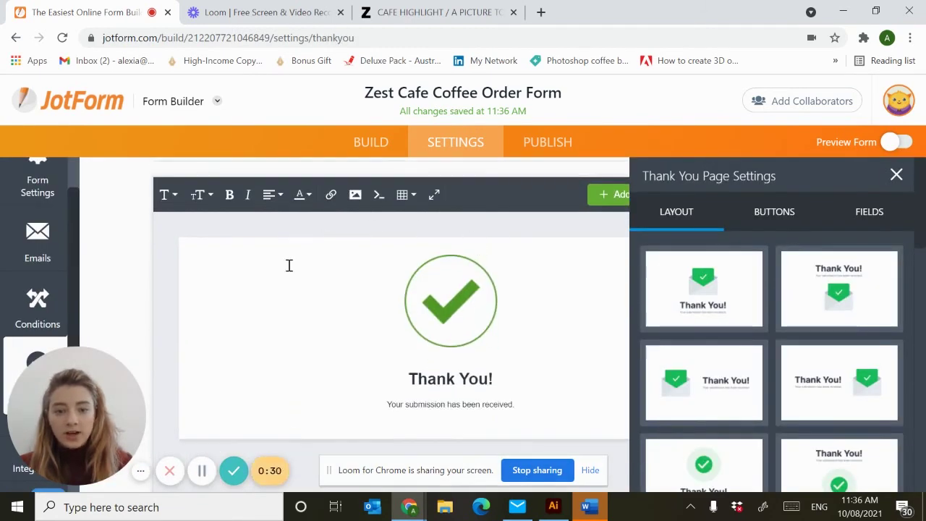
click(464, 291)
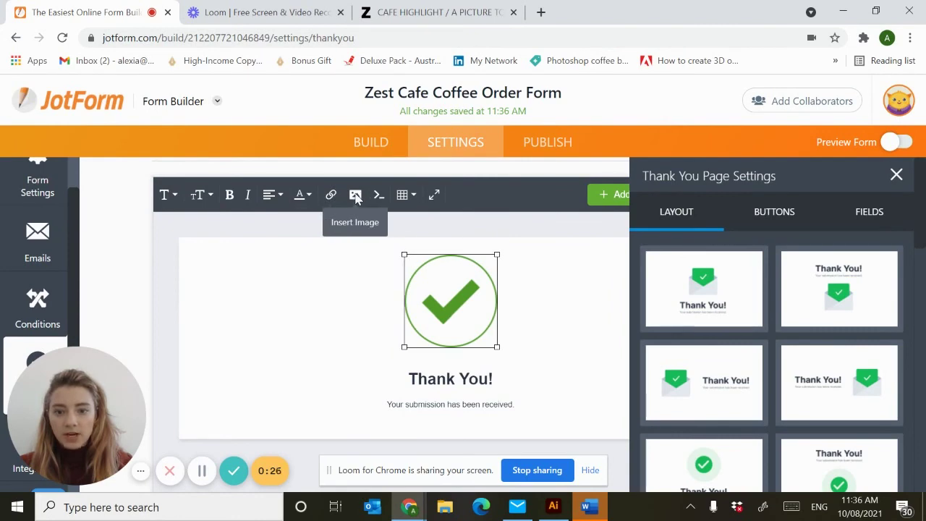
click(430, 375)
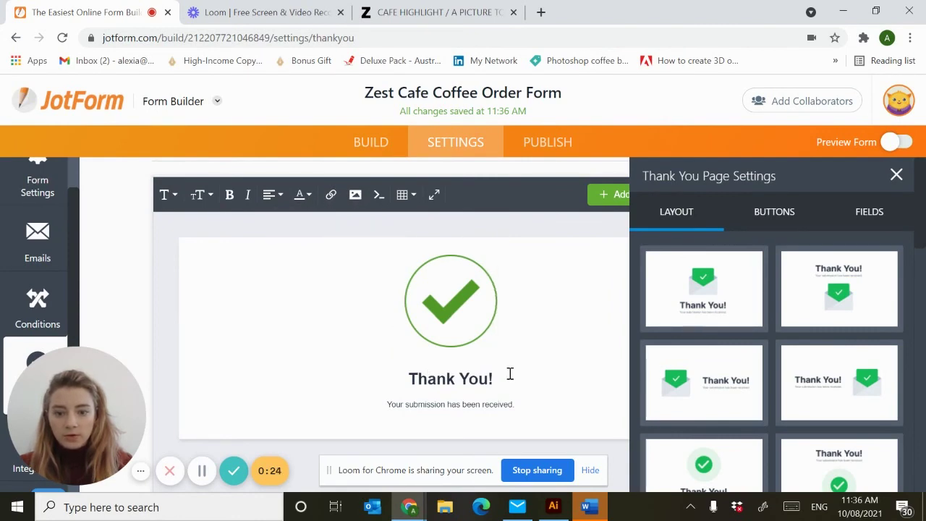
- Build the approval flow with Approve and Deny email branches, then view the public share link
click(202, 471)
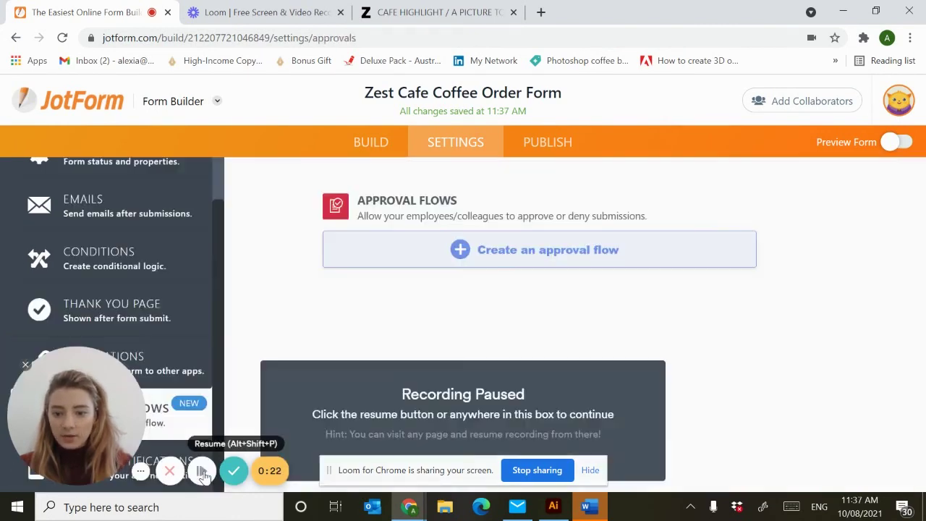
click(201, 470)
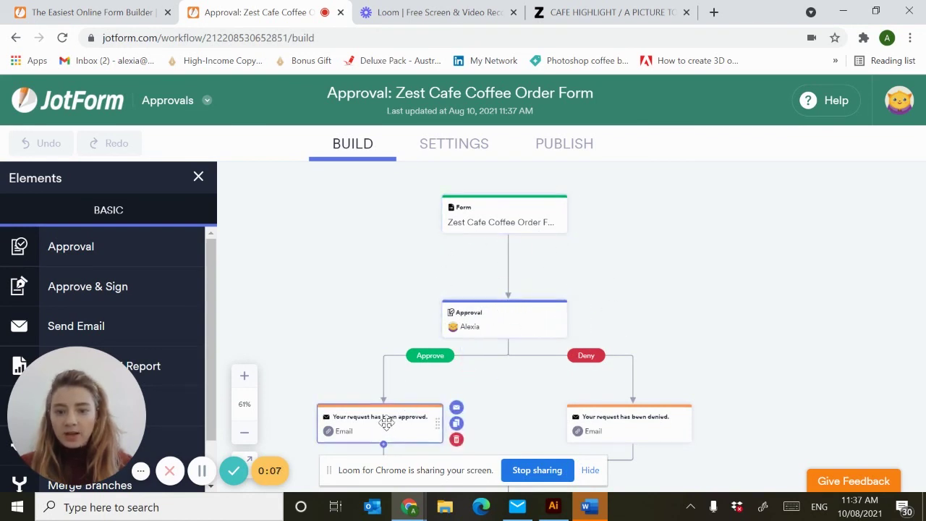
scroll(657, 393, down, 2)
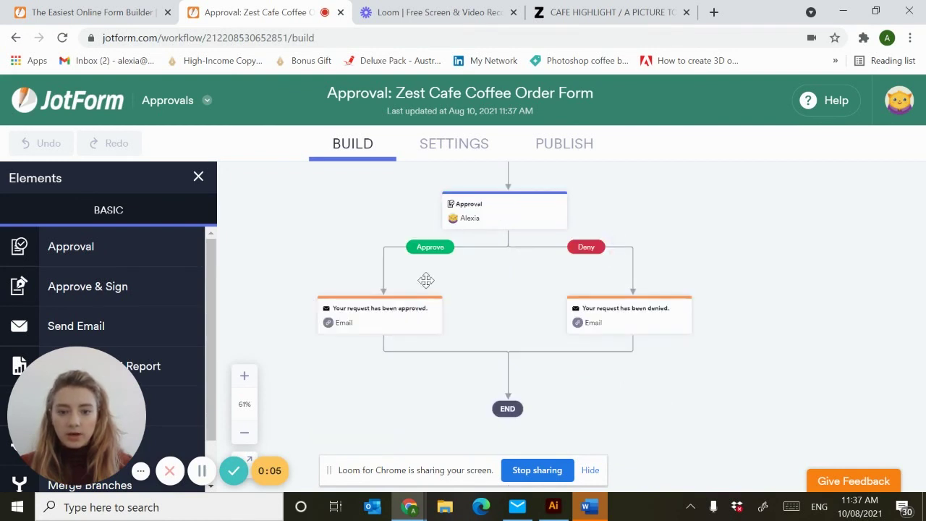
click(202, 471)
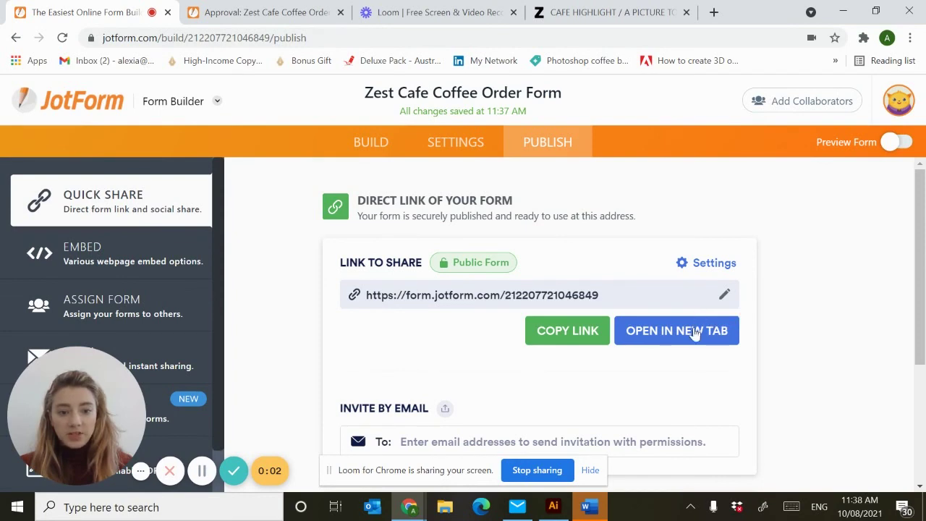